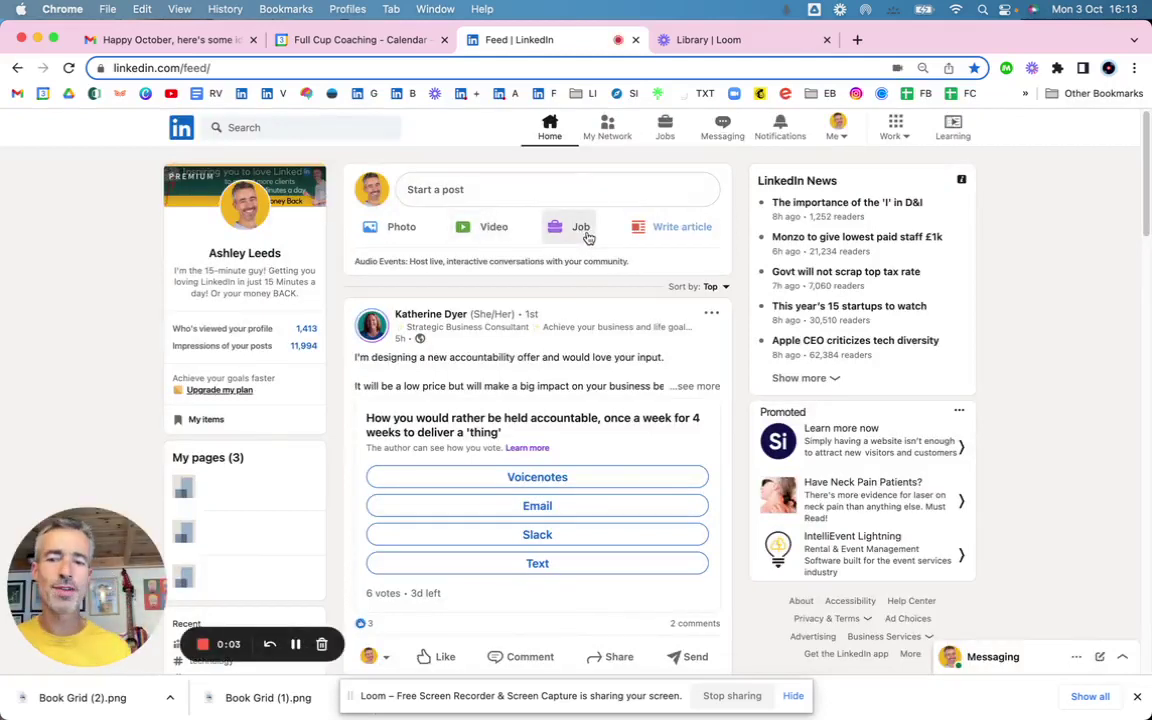
# - Start a new blank newsletter article, check the publishing menu, then bring up the source email in Gmail
pyautogui.click(678, 232)
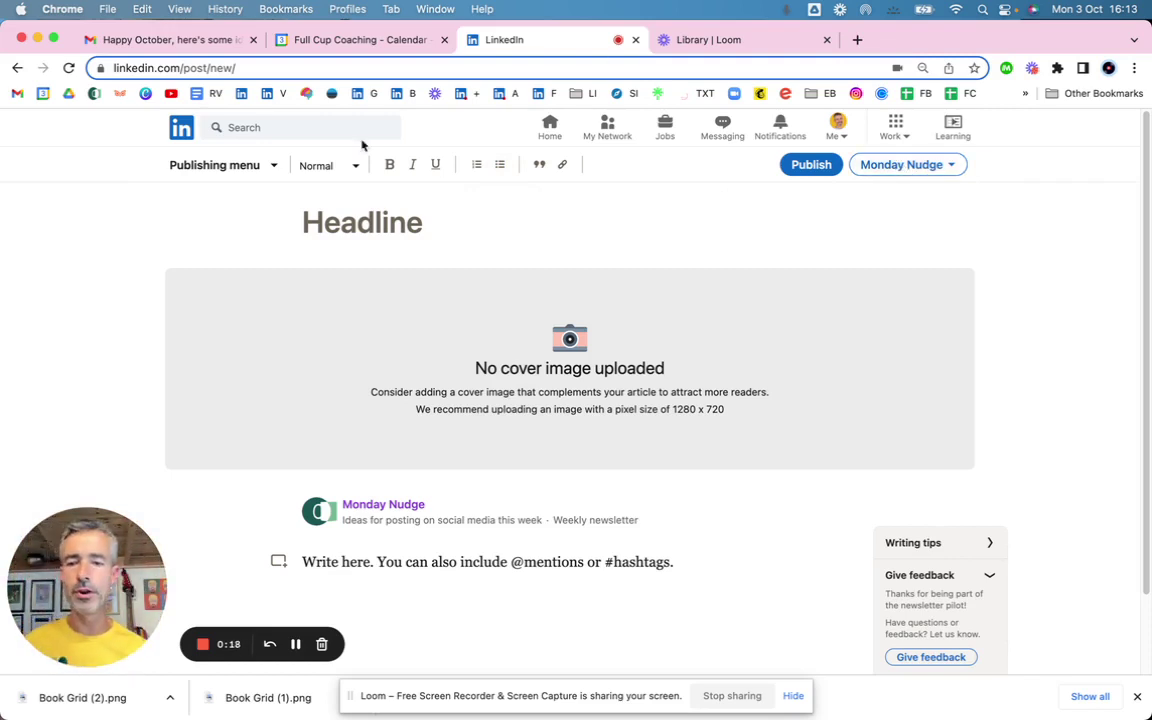
pyautogui.click(276, 168)
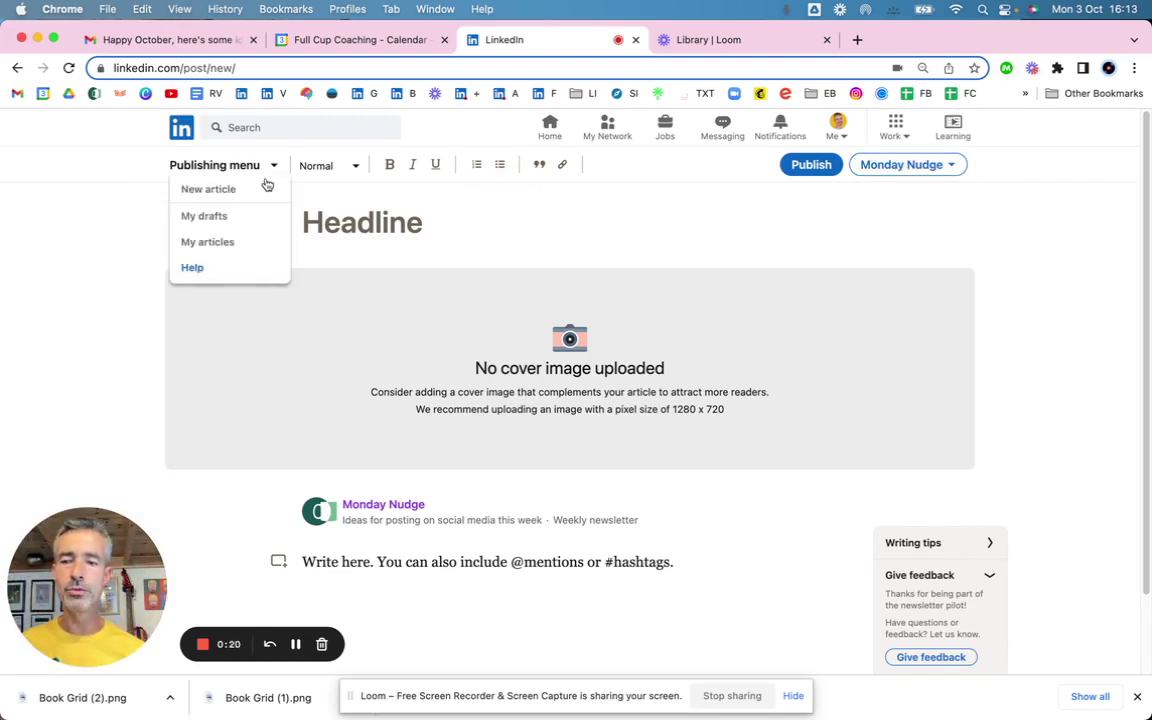
pyautogui.click(944, 221)
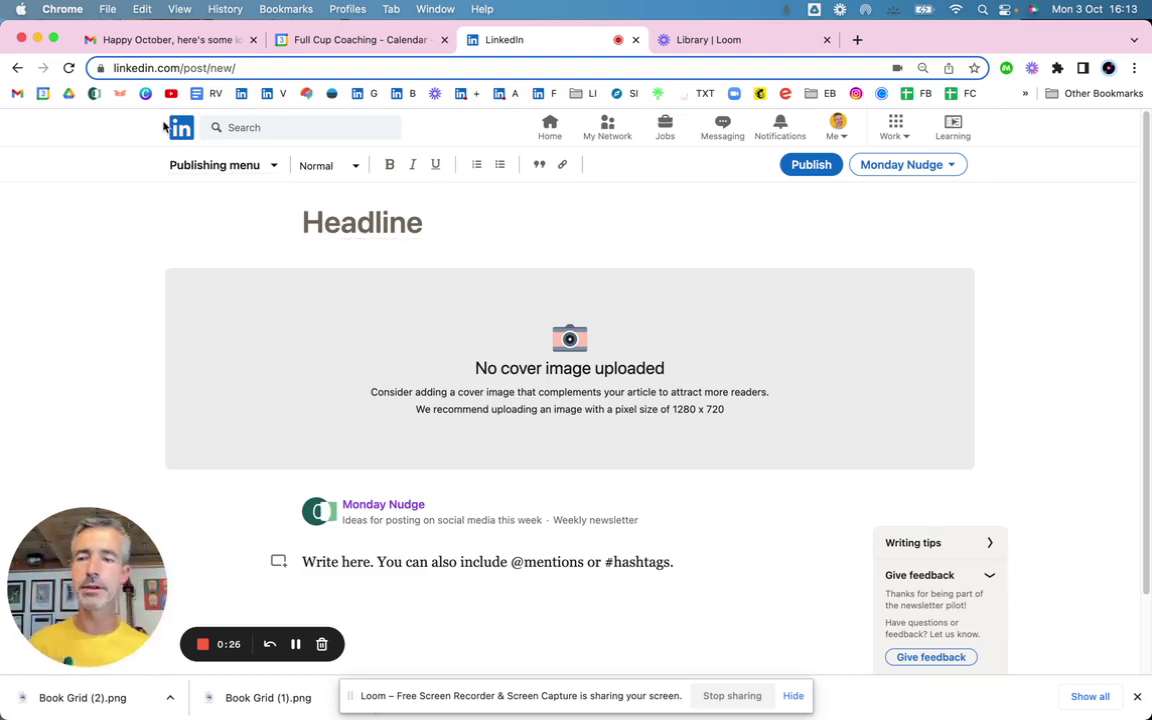
pyautogui.click(155, 42)
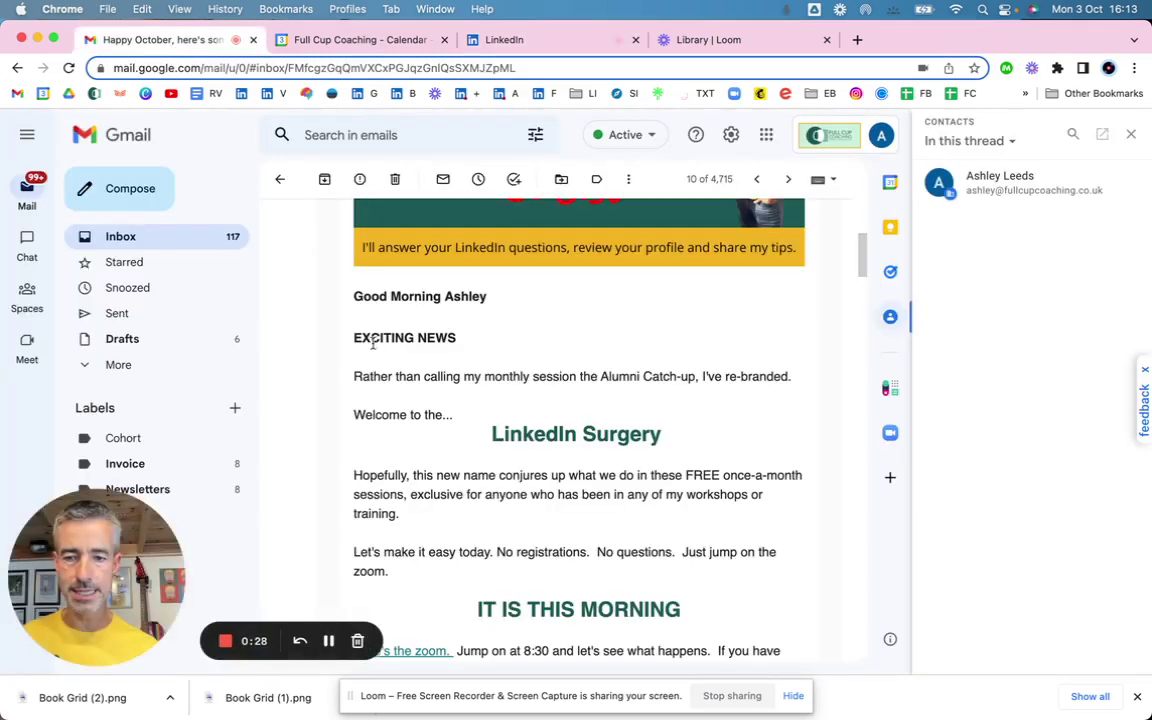
# - Copy the email text from EXCITING NEWS through 'share them immediately!'
pyautogui.moveTo(354, 338); pyautogui.dragTo(581, 440)
pyautogui.click(767, 246)
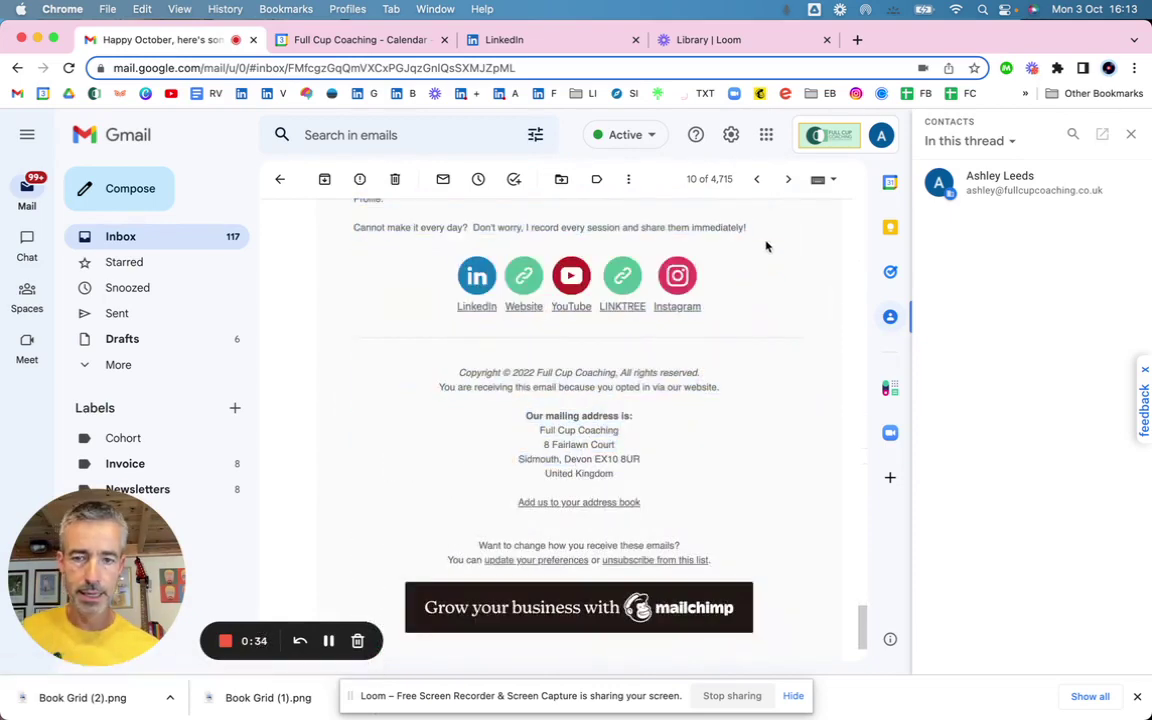
pyautogui.moveTo(678, 215); pyautogui.dragTo(741, 231)
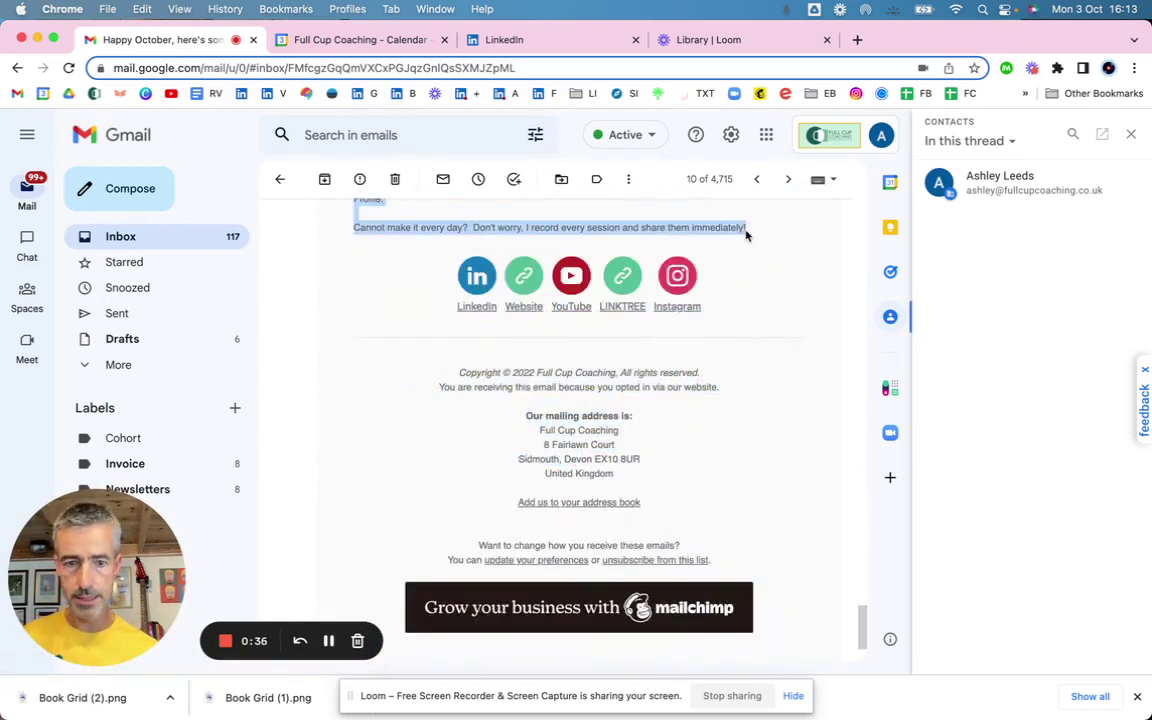
pyautogui.press('super+c')
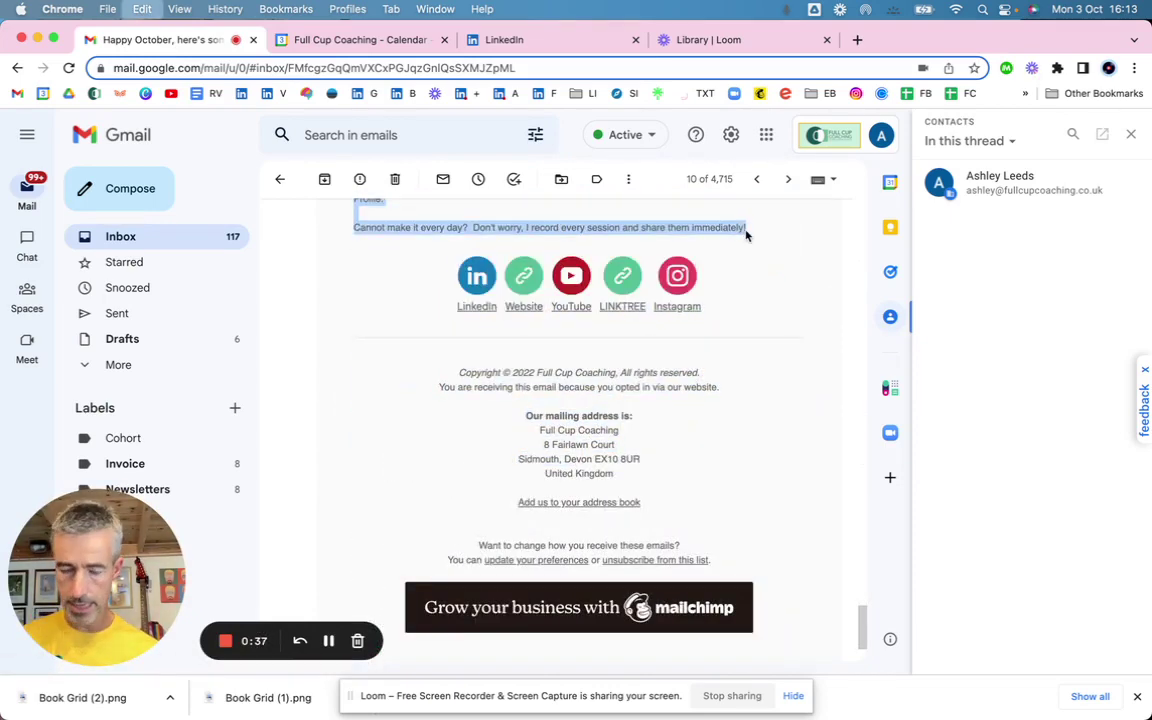
# - Paste the copied email text into the empty article body, removing a stray character first
pyautogui.click(530, 40)
pyautogui.click(306, 560)
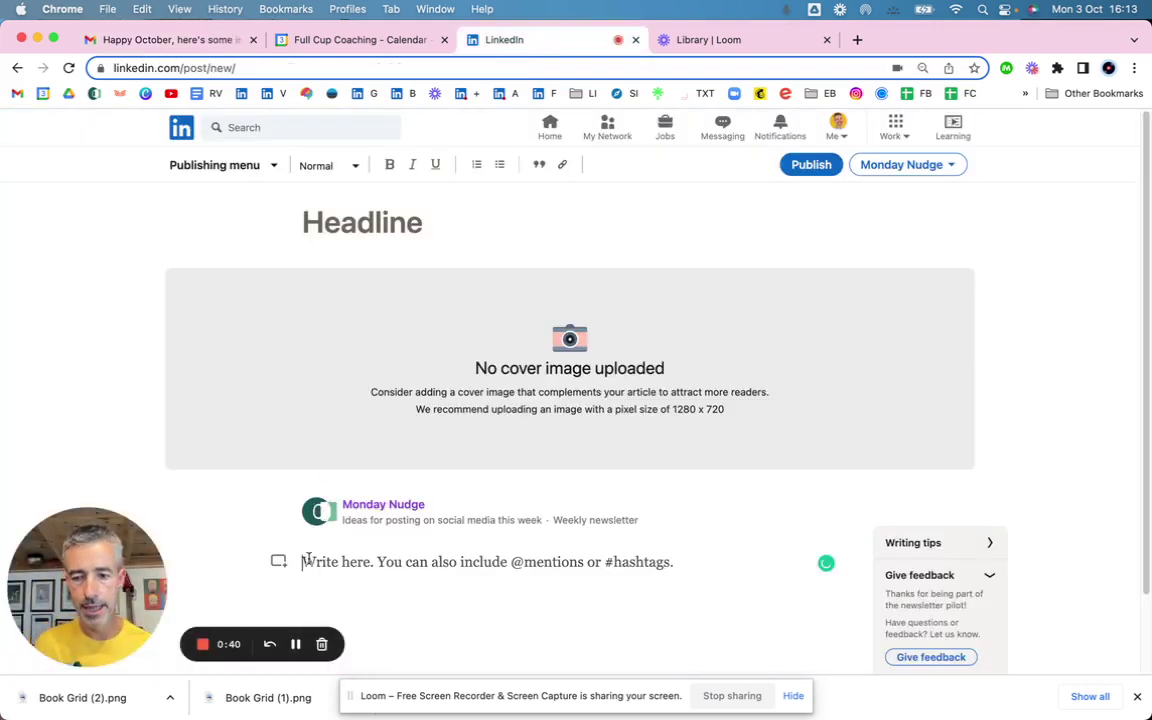
pyautogui.write('√')
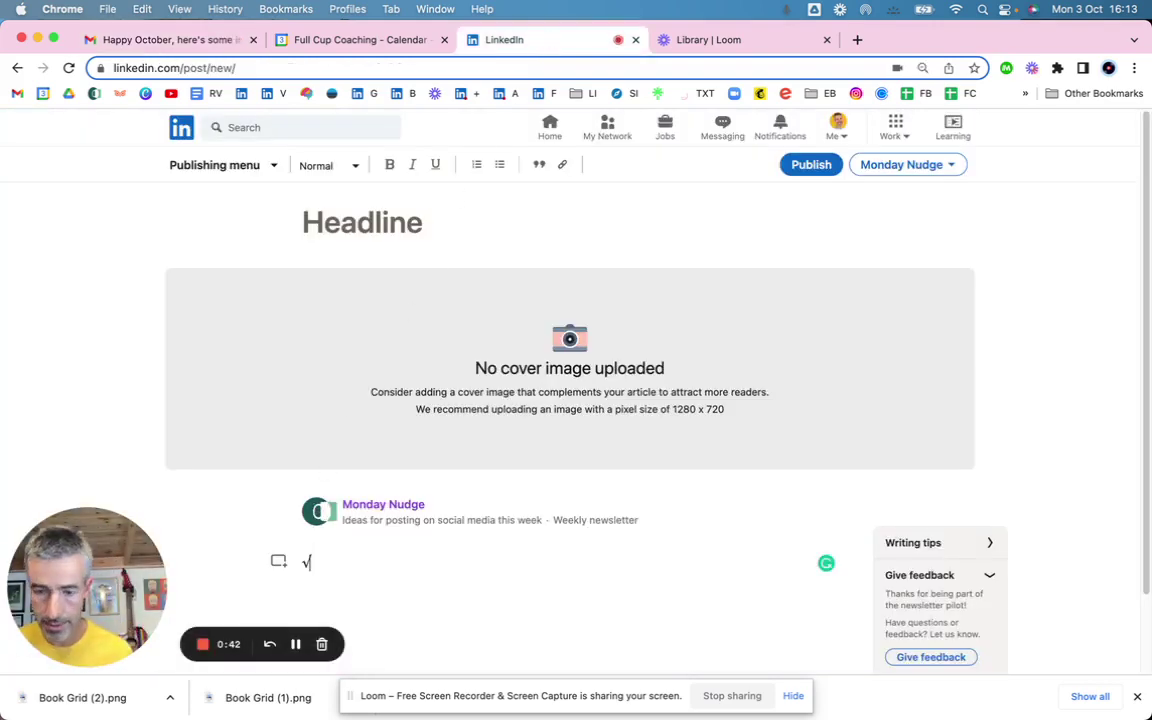
pyautogui.press('BackSpace')
pyautogui.press('super+v')
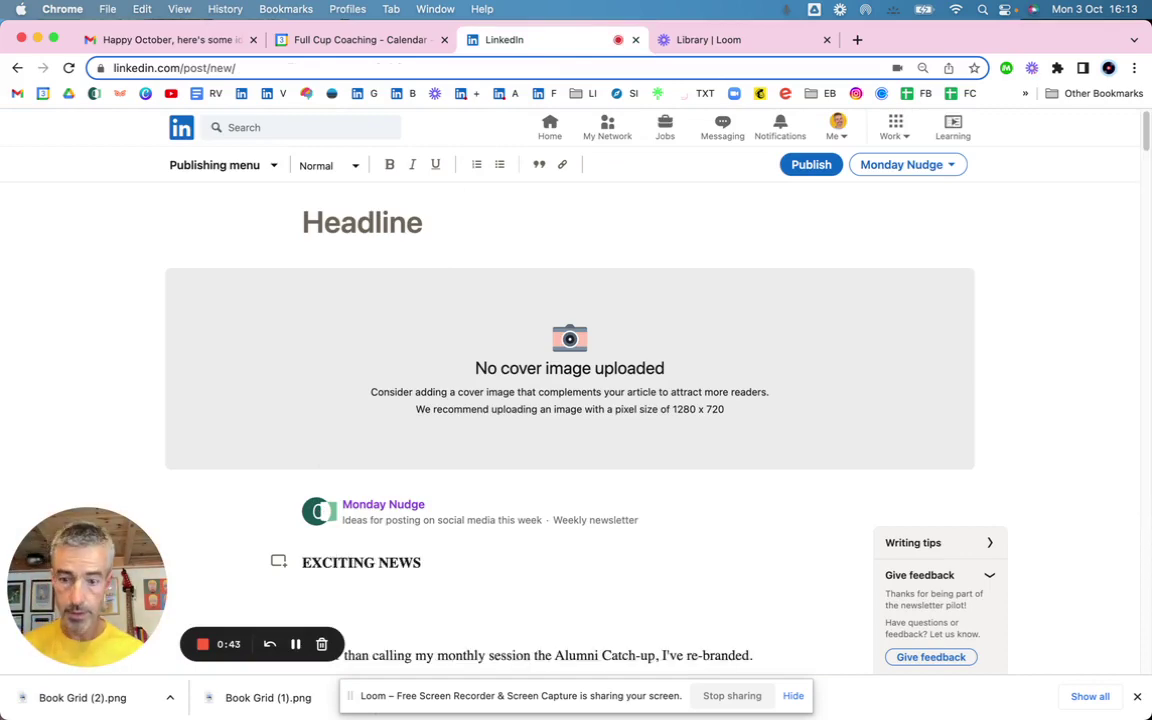
pyautogui.scroll(-15, 556, 584)
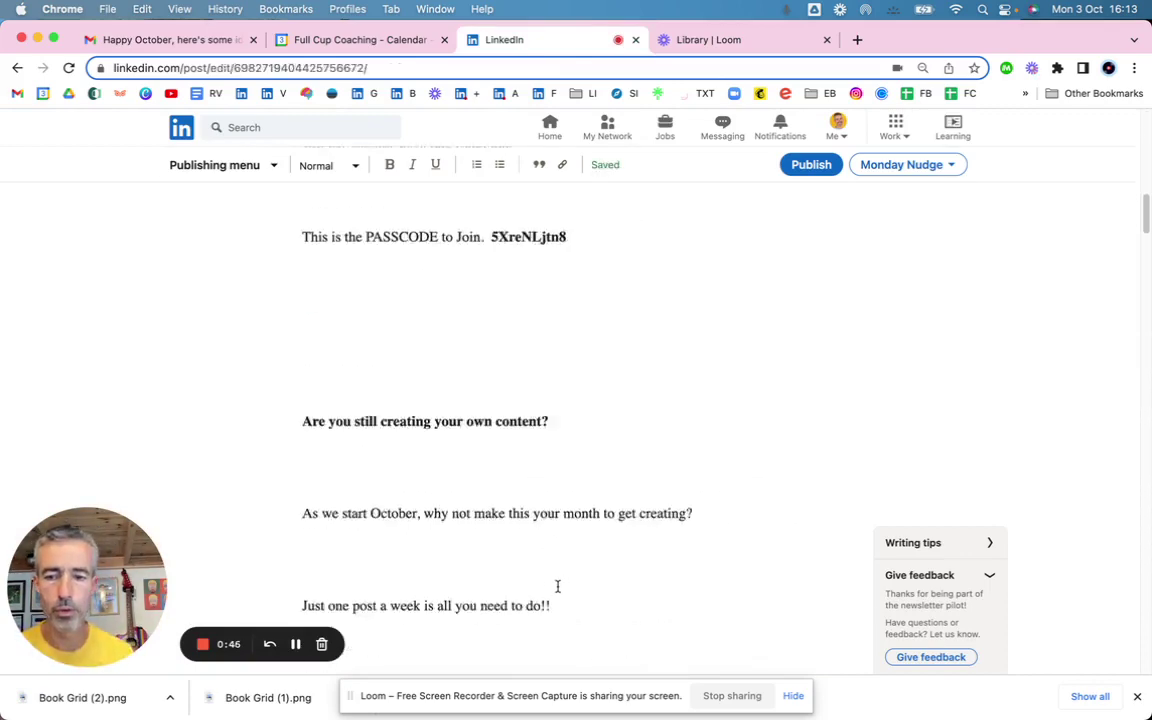
pyautogui.scroll(15, 558, 583)
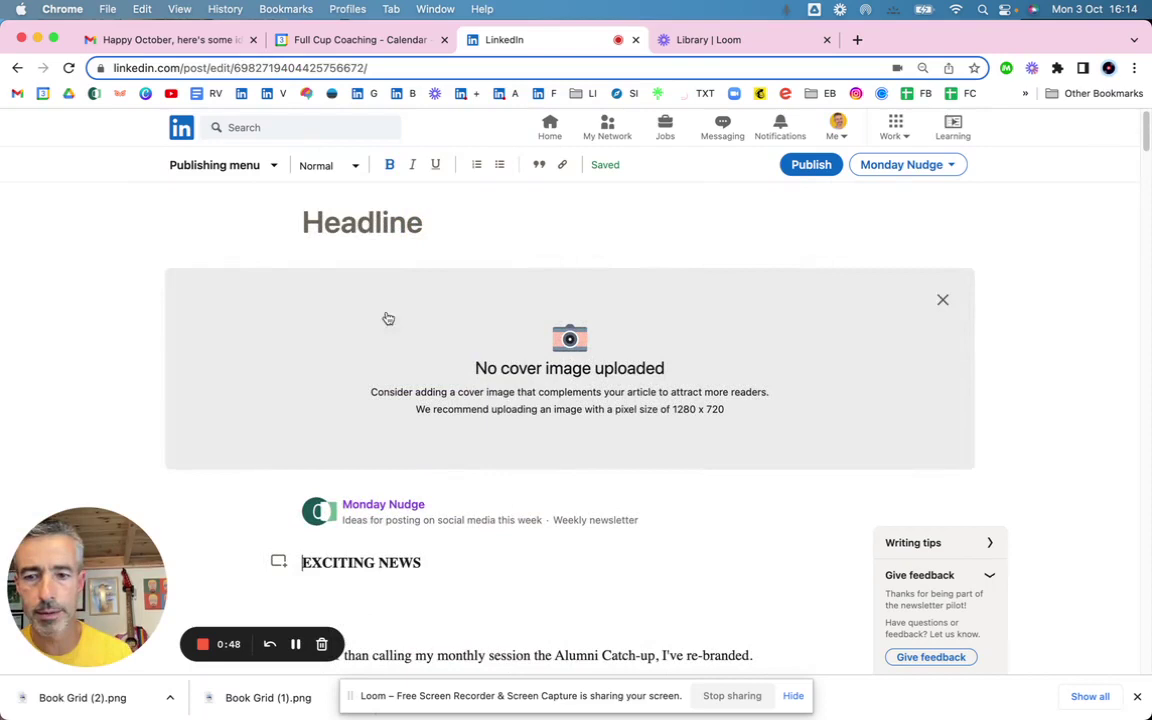
# - Enter the headline 'What Can I Post on LinkedIn?', fixing typos and capitalising 'Can'
pyautogui.click(316, 226)
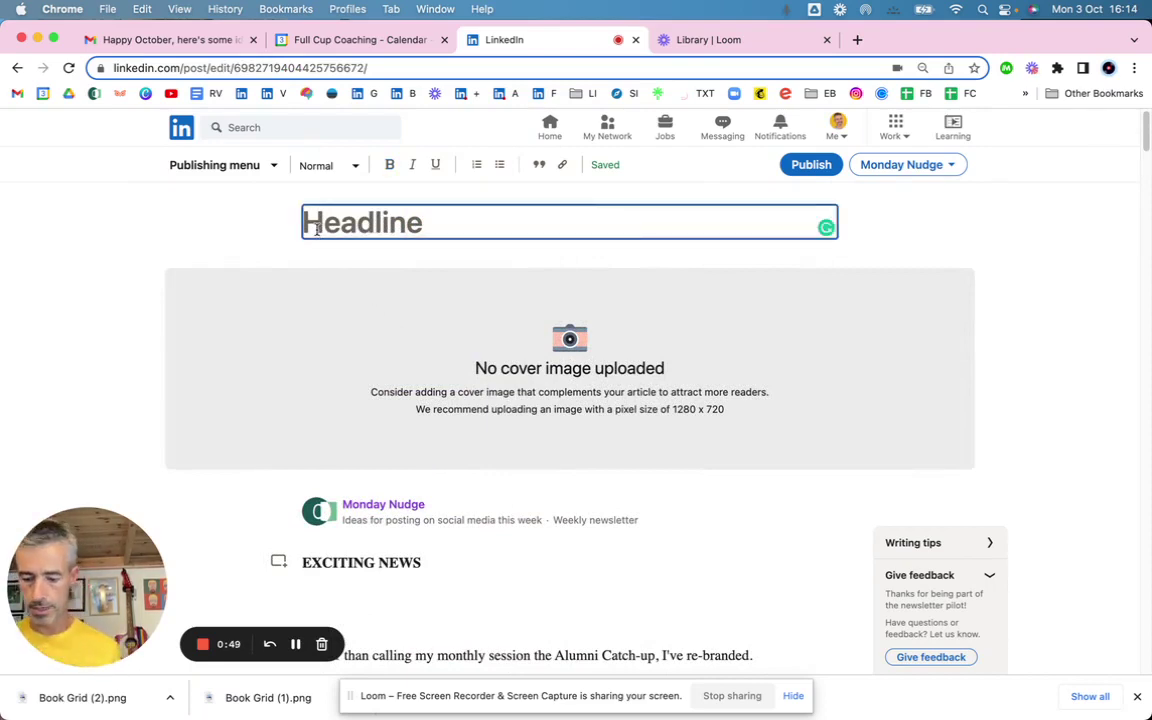
pyautogui.write('What')
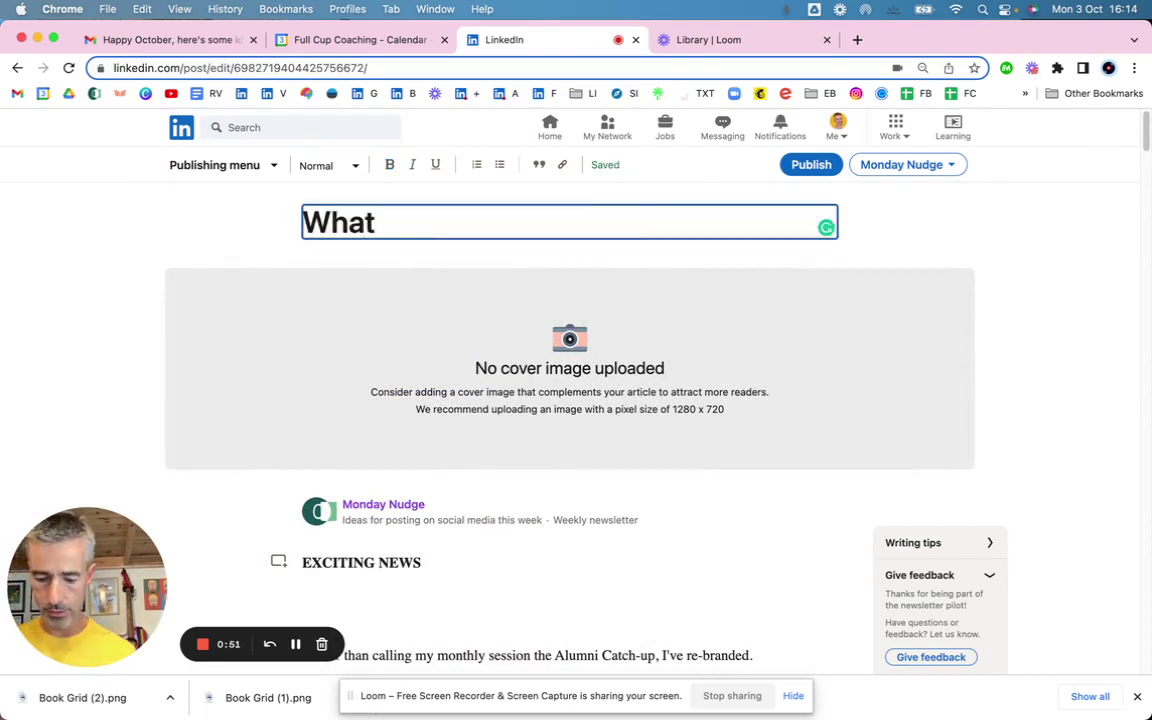
pyautogui.write(' can I c')
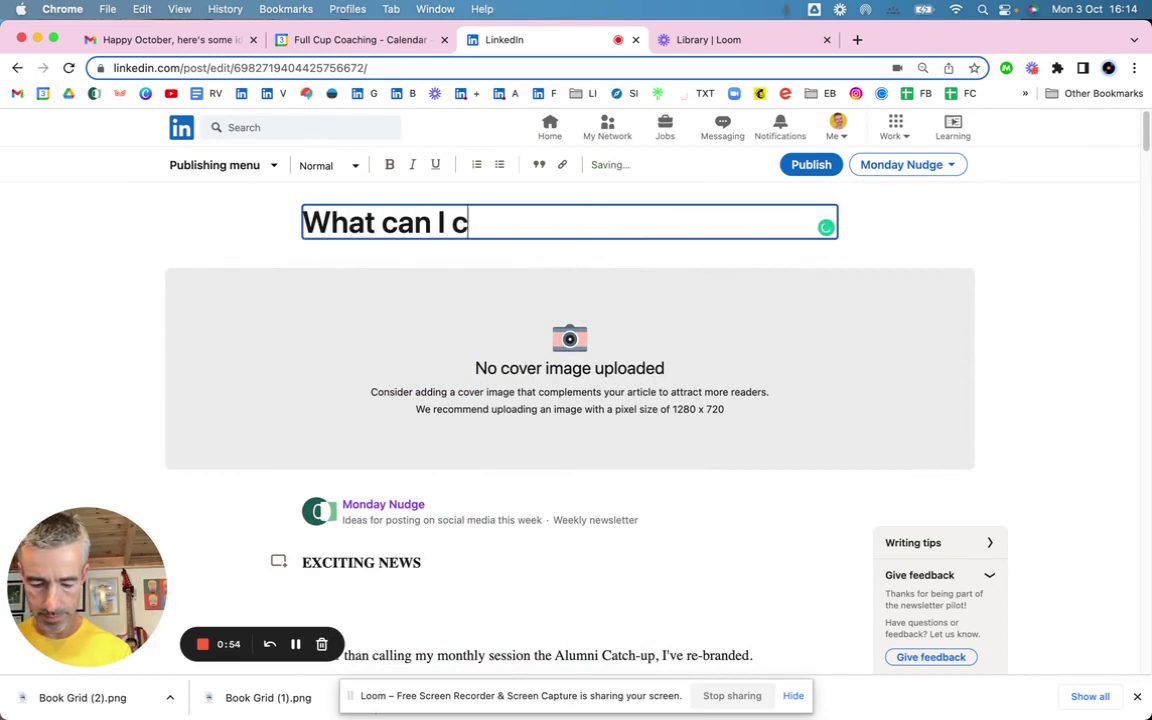
pyautogui.press('BackSpace')
pyautogui.write('psot on')
pyautogui.press('BackSpace')
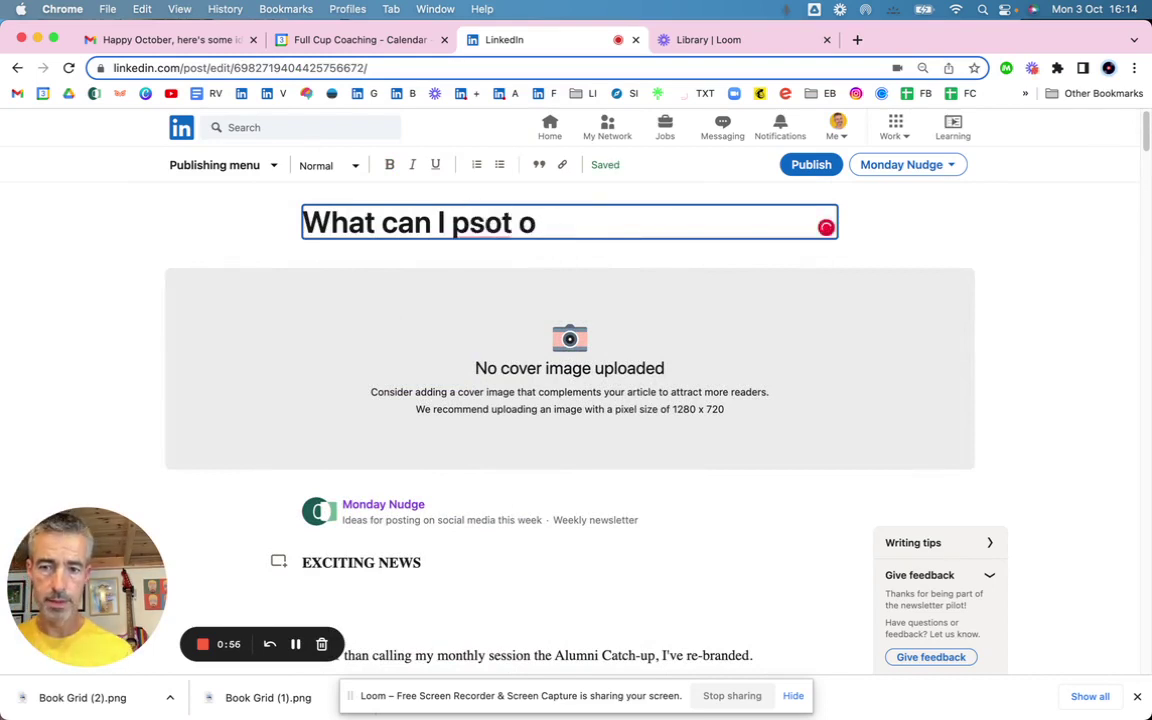
pyautogui.press('BackSpace')
pyautogui.press('BackSpace')
pyautogui.press('BackSpace')
pyautogui.press('BackSpace')
pyautogui.press('BackSpace')
pyautogui.press('BackSpace')
pyautogui.write('Po')
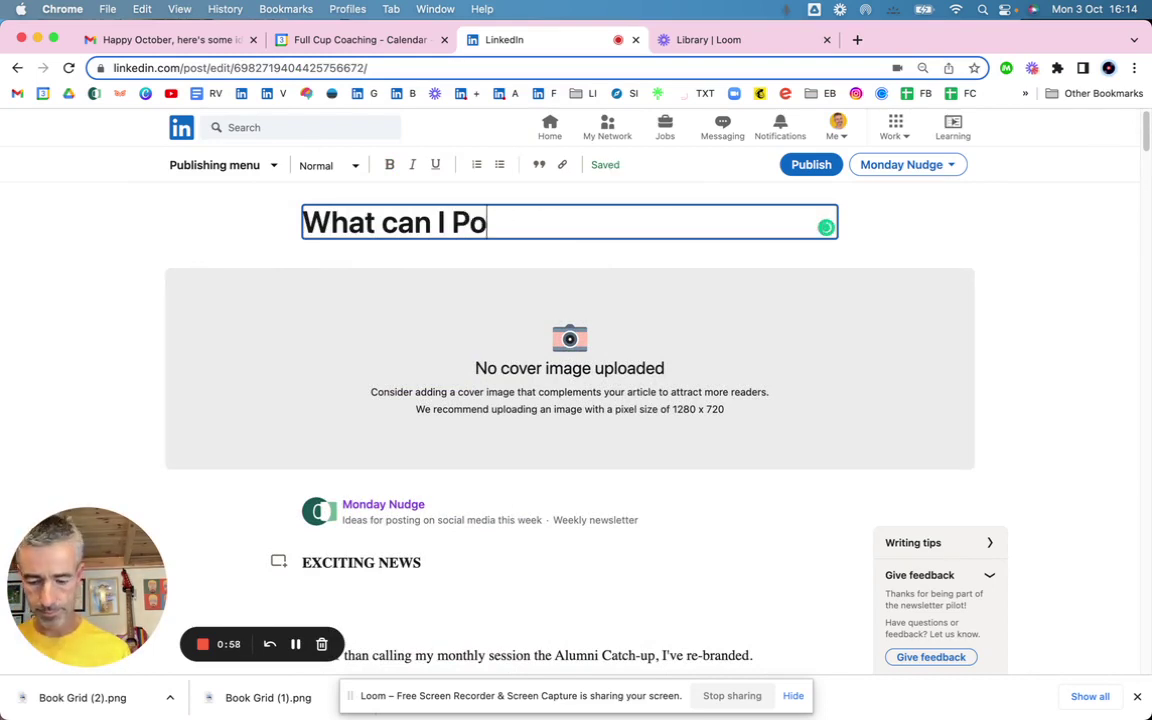
pyautogui.write('st on LinkedIn ')
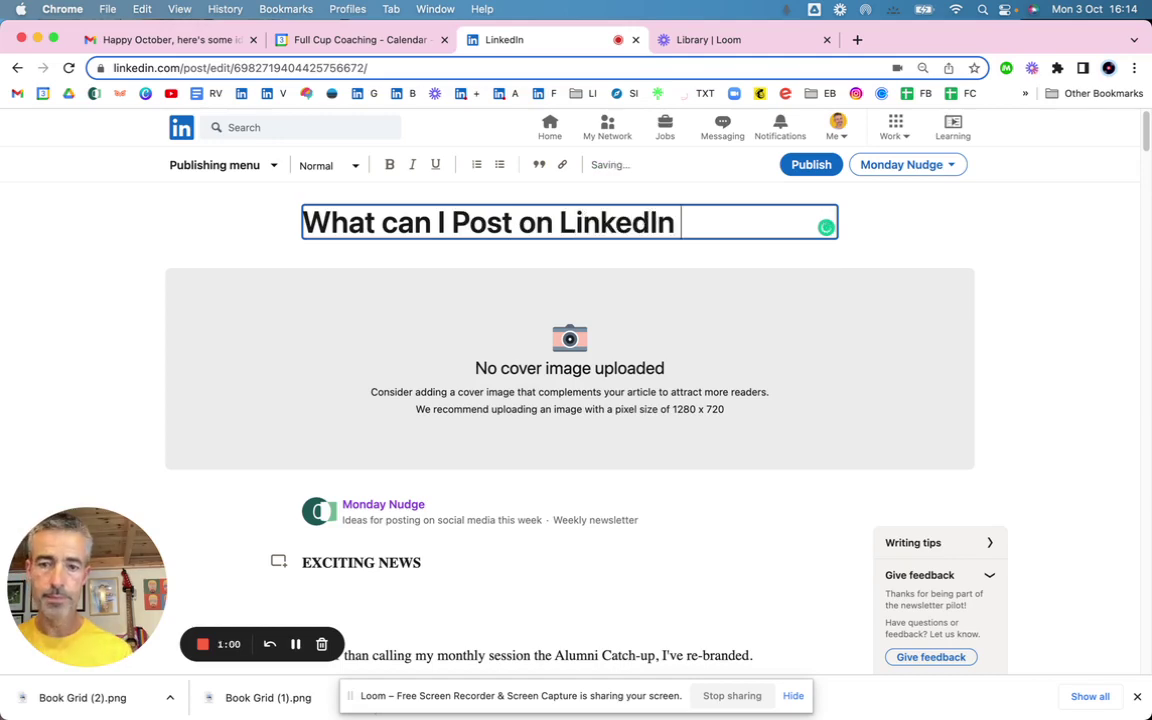
pyautogui.write('?')
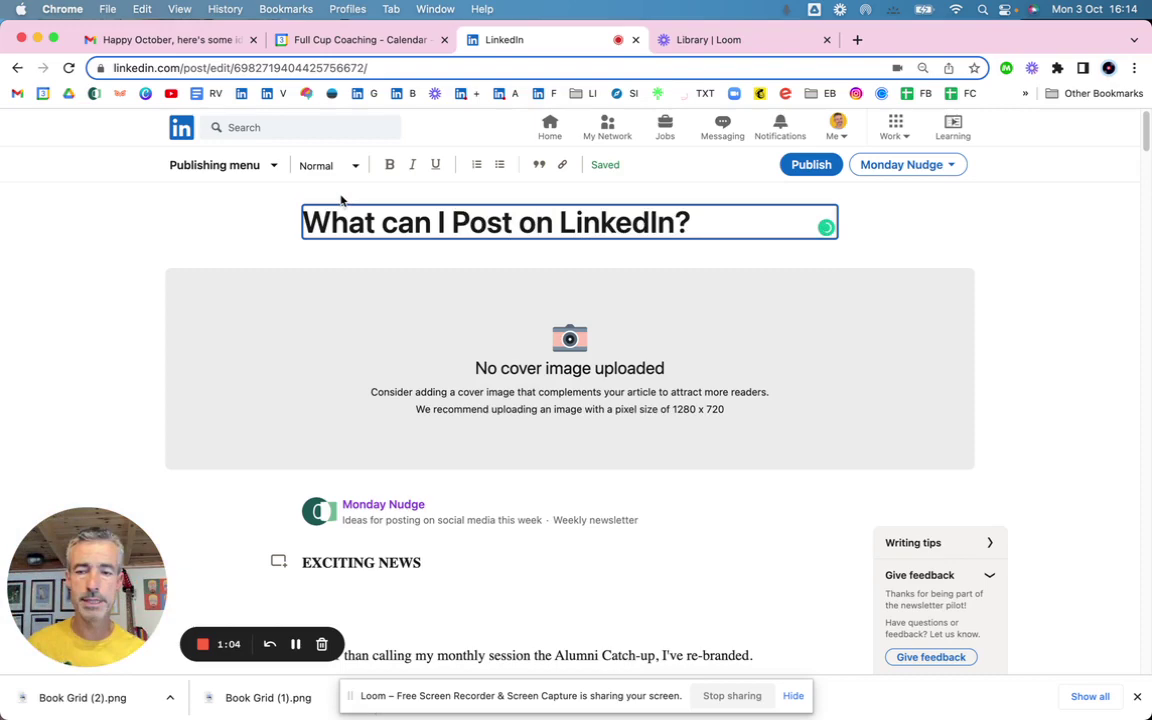
pyautogui.click(391, 228)
pyautogui.press('BackSpace')
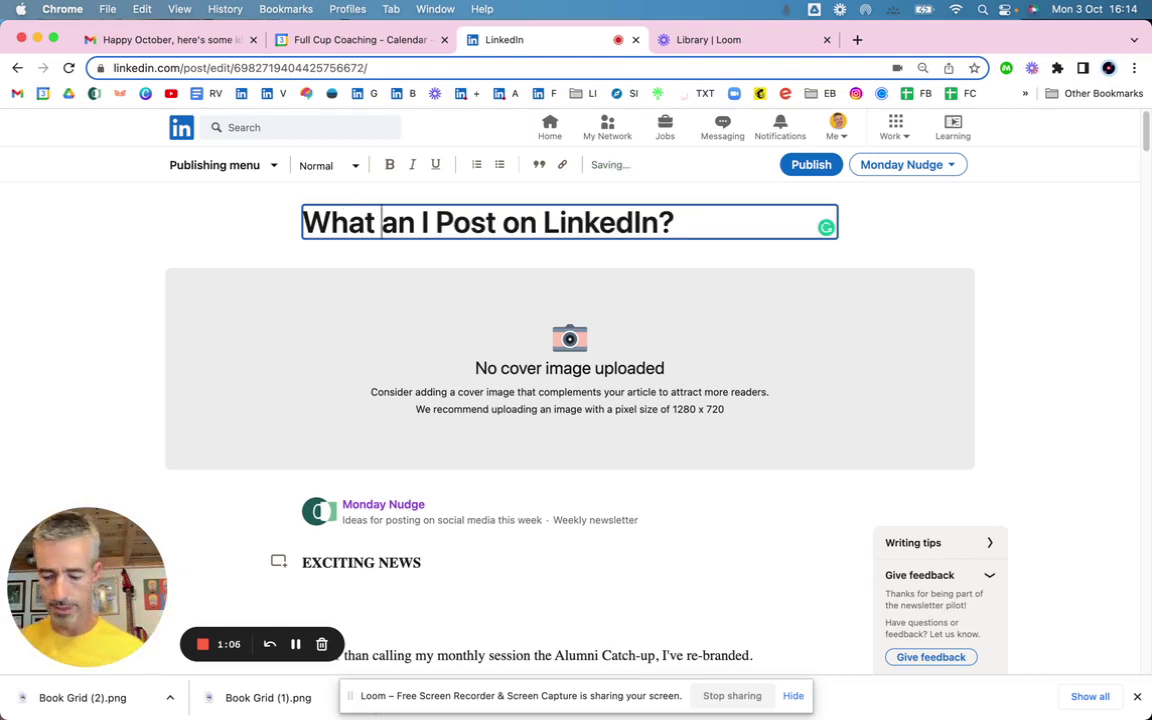
pyautogui.write('C')
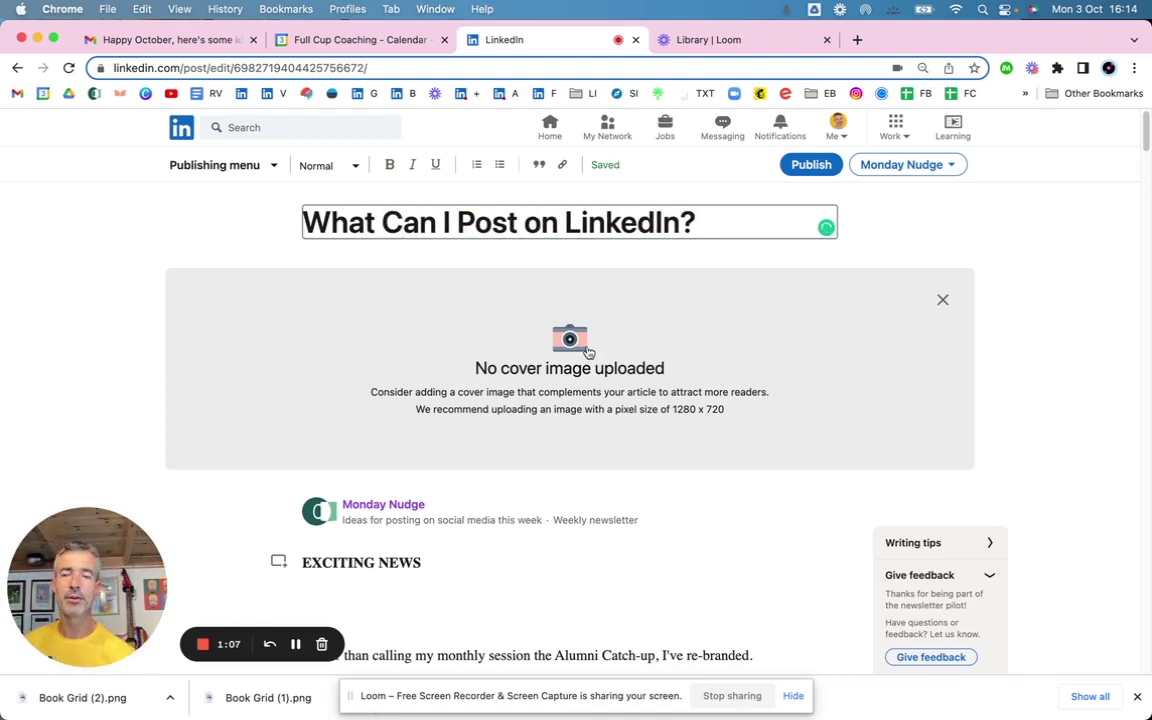
# - Upload Energy Workshop (6).png from Downloads as the article's cover image
pyautogui.click(588, 352)
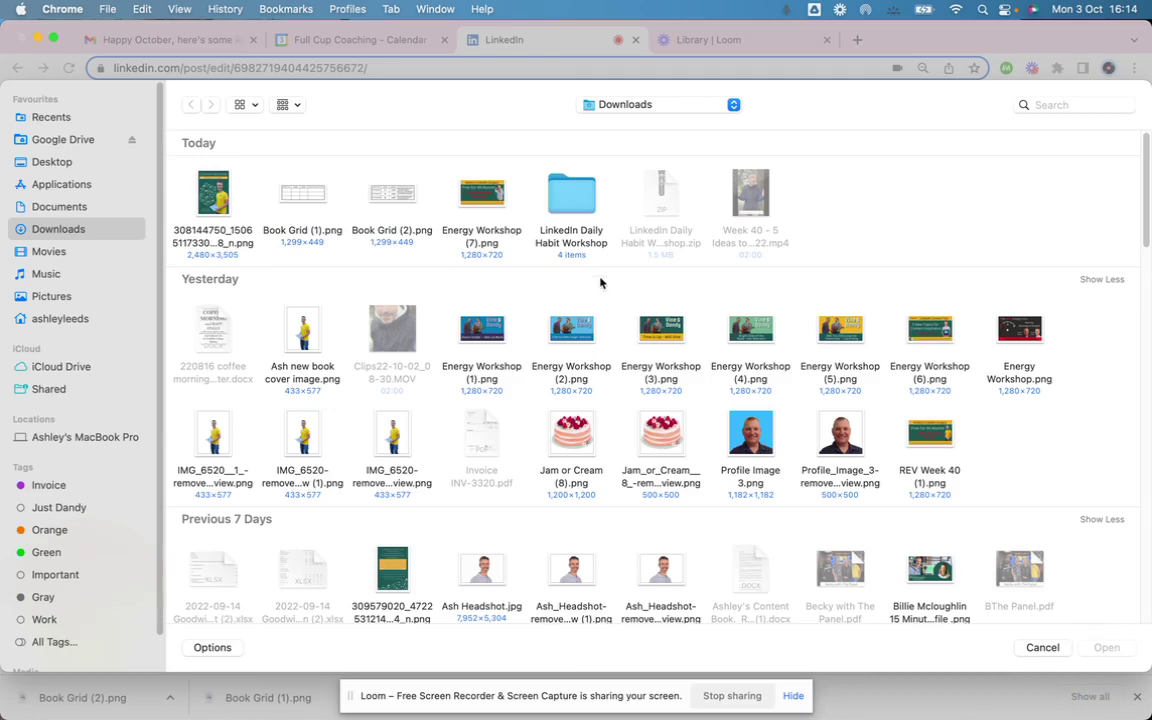
pyautogui.doubleClick(929, 340)
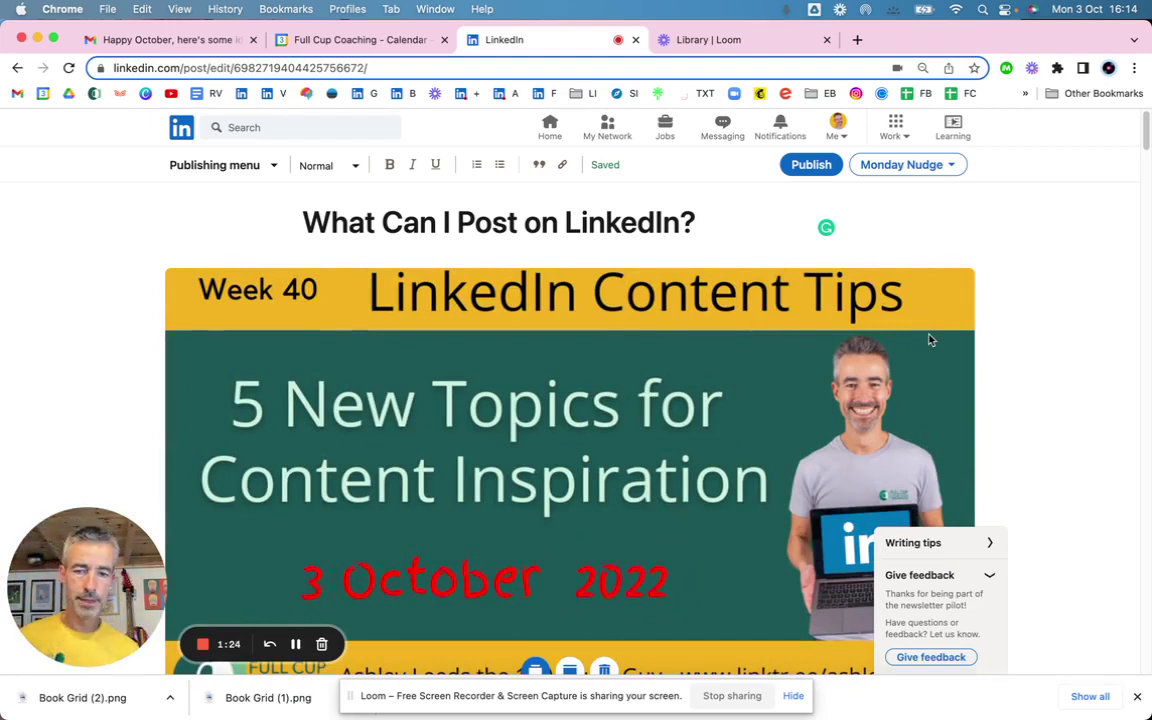
pyautogui.scroll(-2, 845, 287)
pyautogui.scroll(-10, 845, 287)
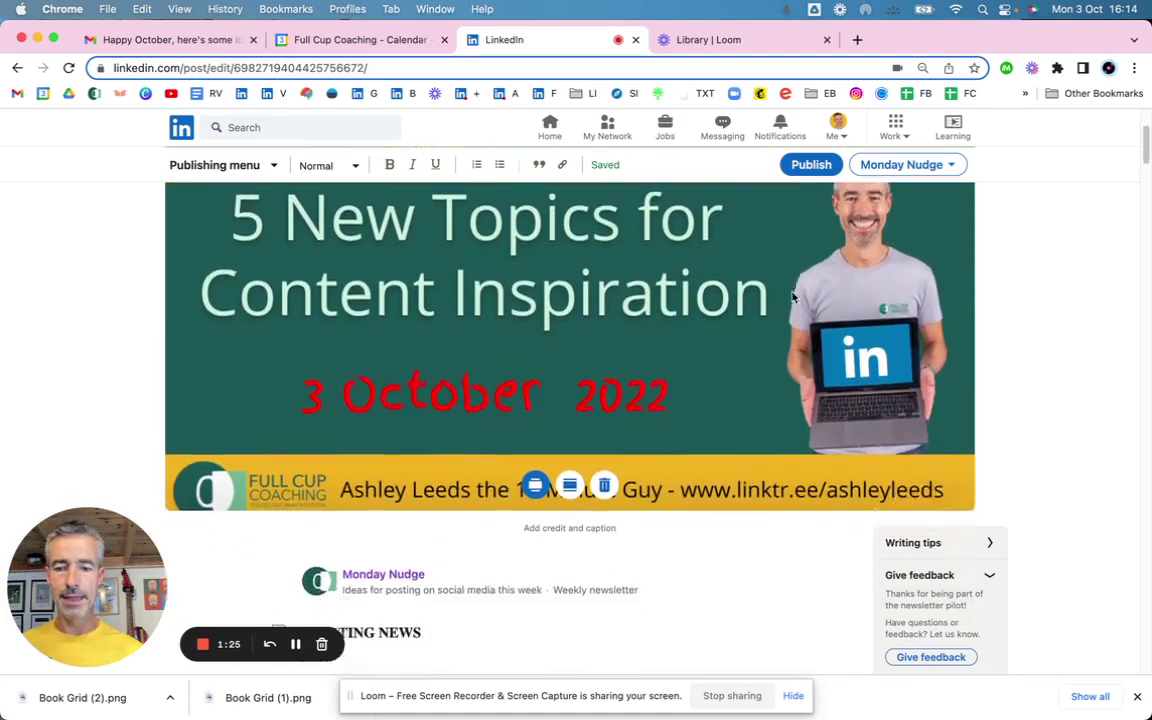
pyautogui.scroll(-20, 580, 341)
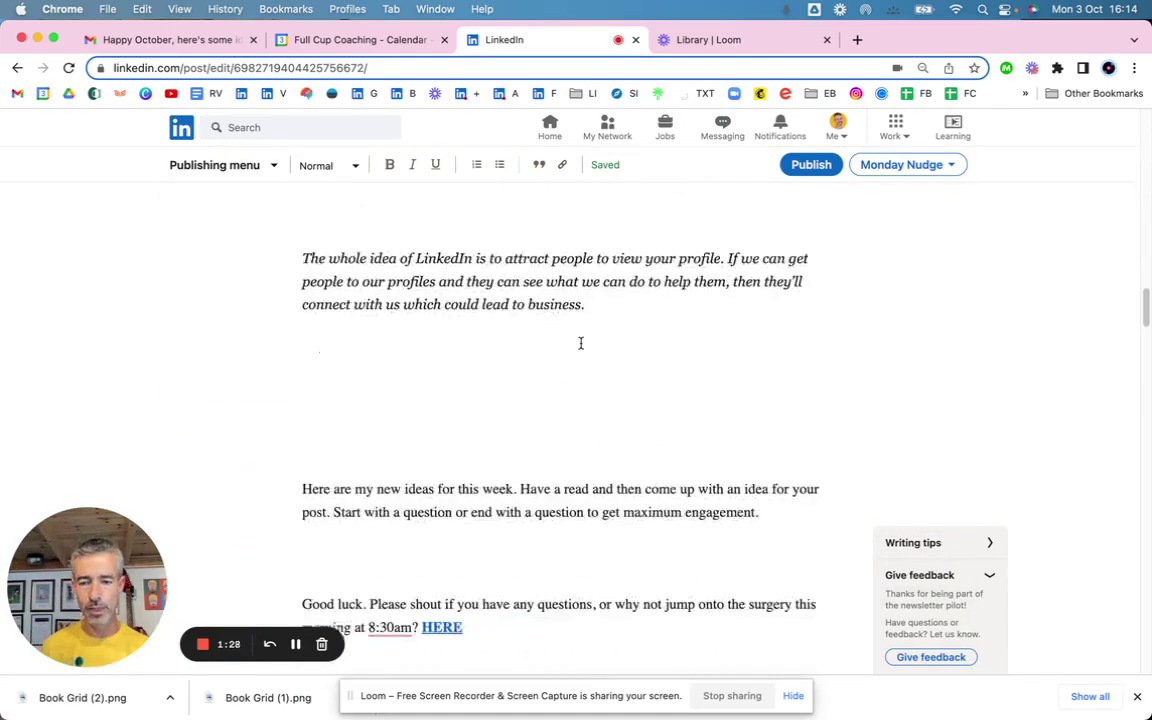
pyautogui.scroll(-15, 582, 342)
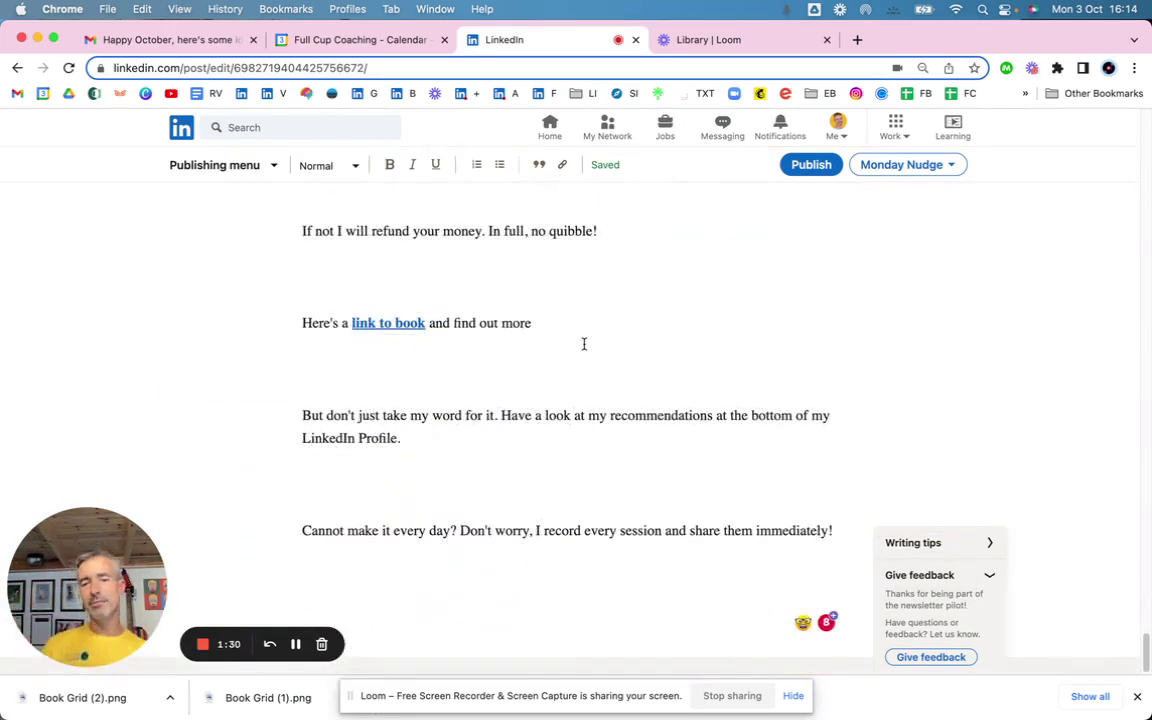
pyautogui.scroll(20, 586, 342)
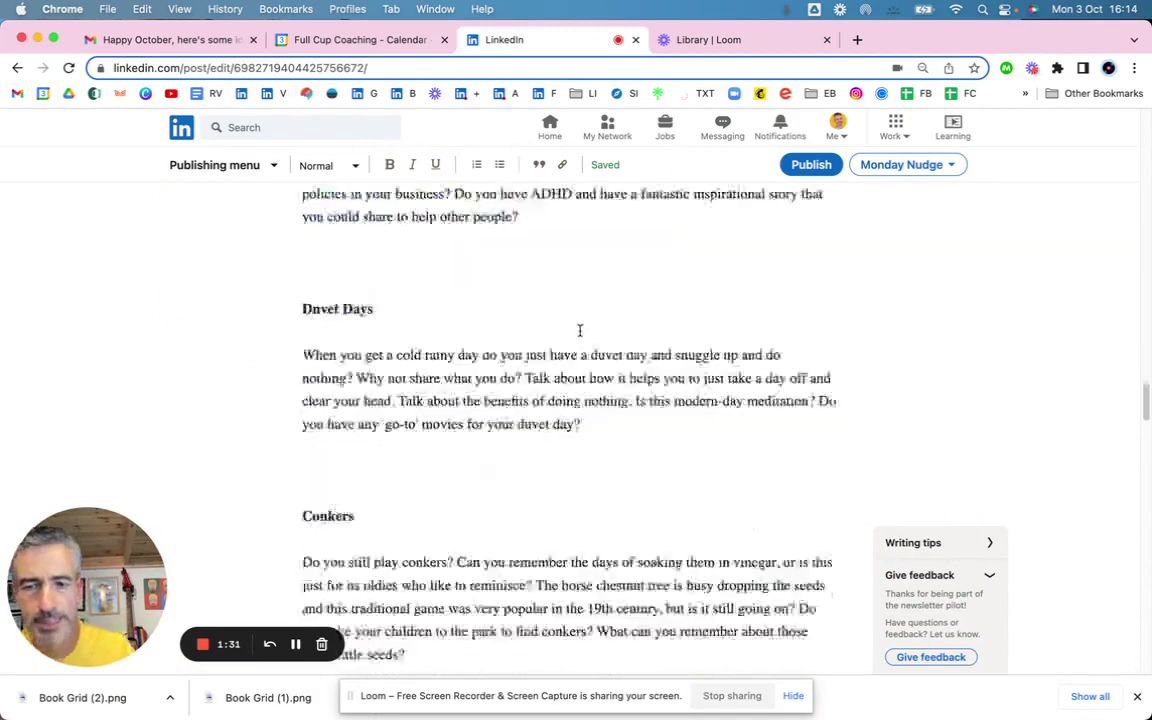
pyautogui.scroll(20, 578, 327)
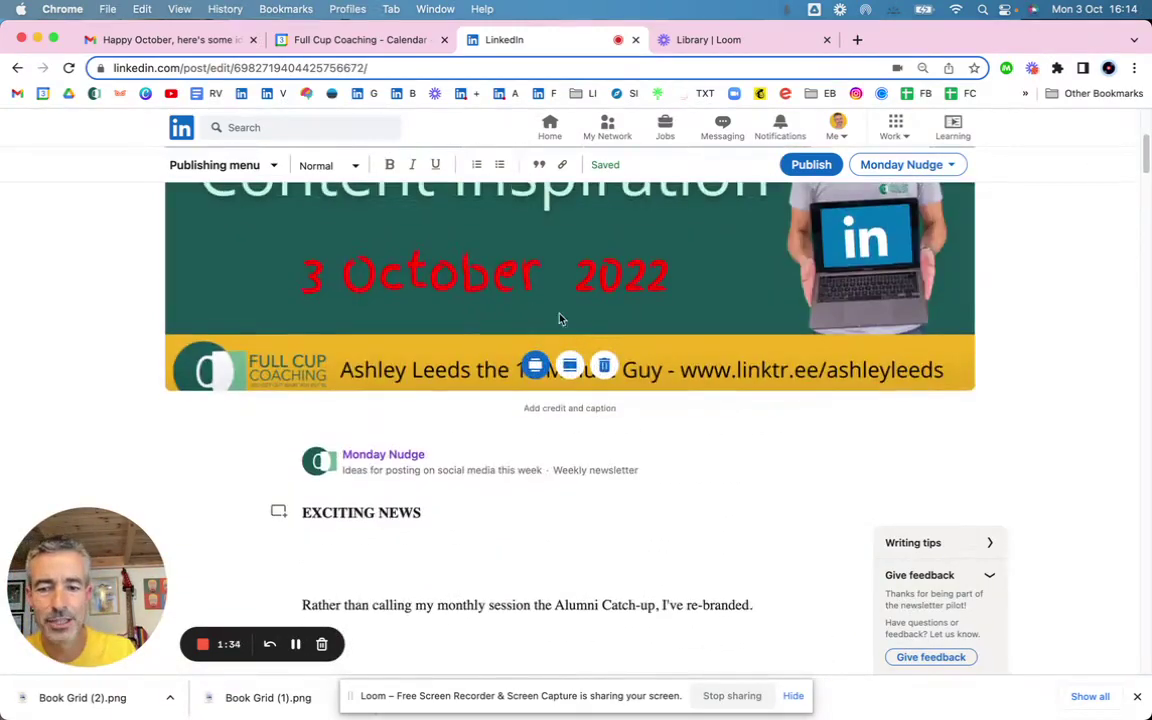
pyautogui.scroll(-1, 550, 368)
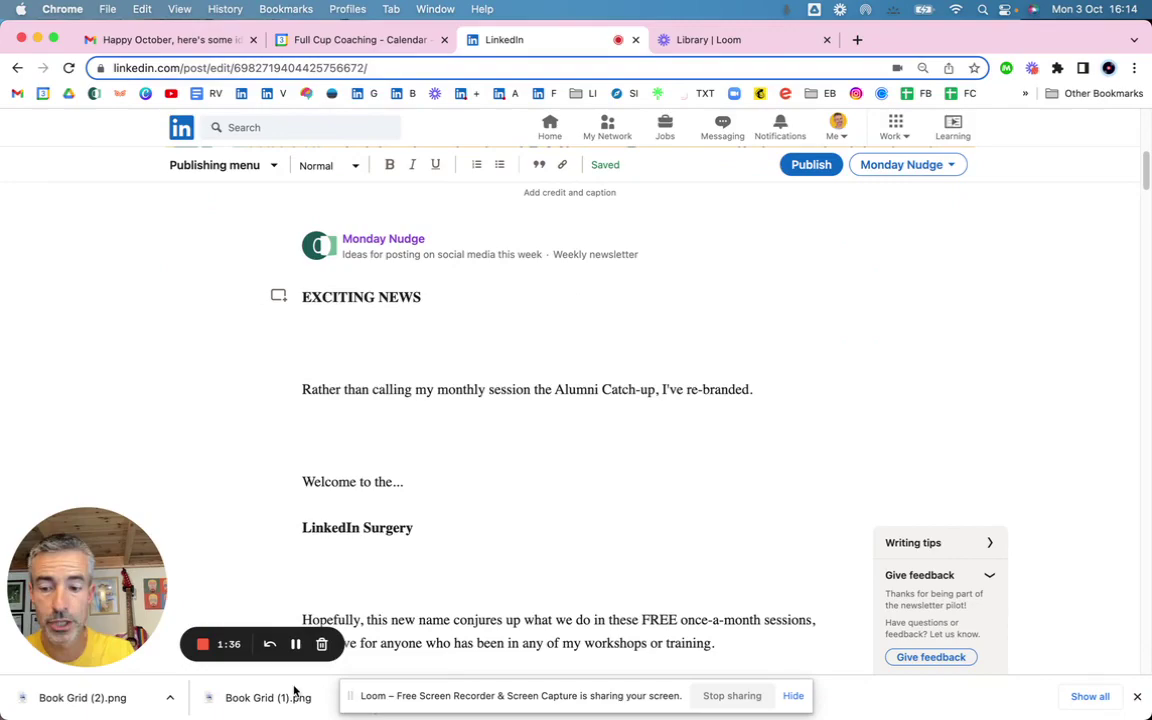
pyautogui.click(296, 644)
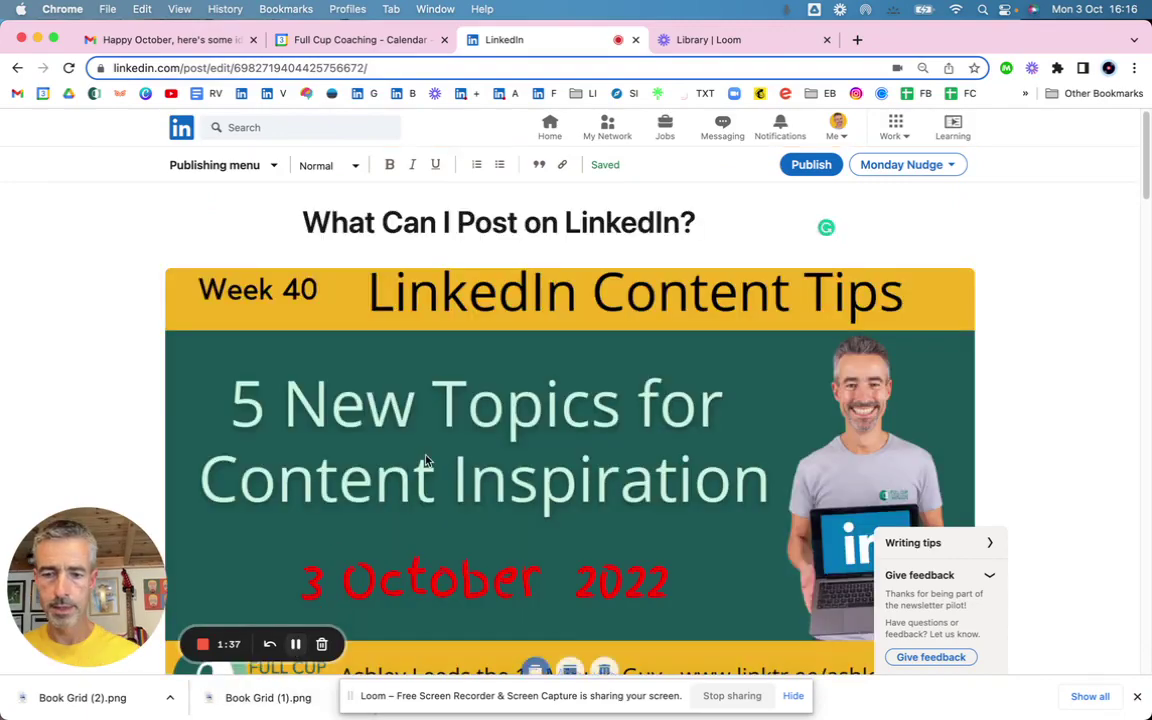
pyautogui.scroll(-3, 427, 463)
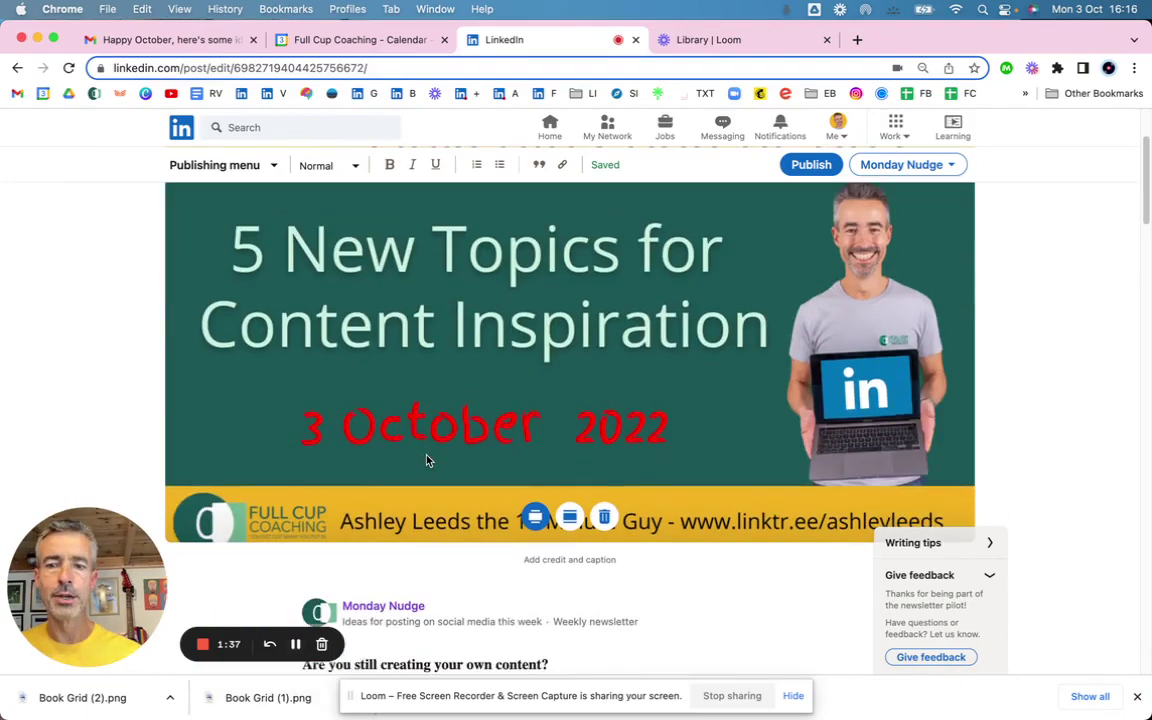
pyautogui.scroll(-20, 427, 460)
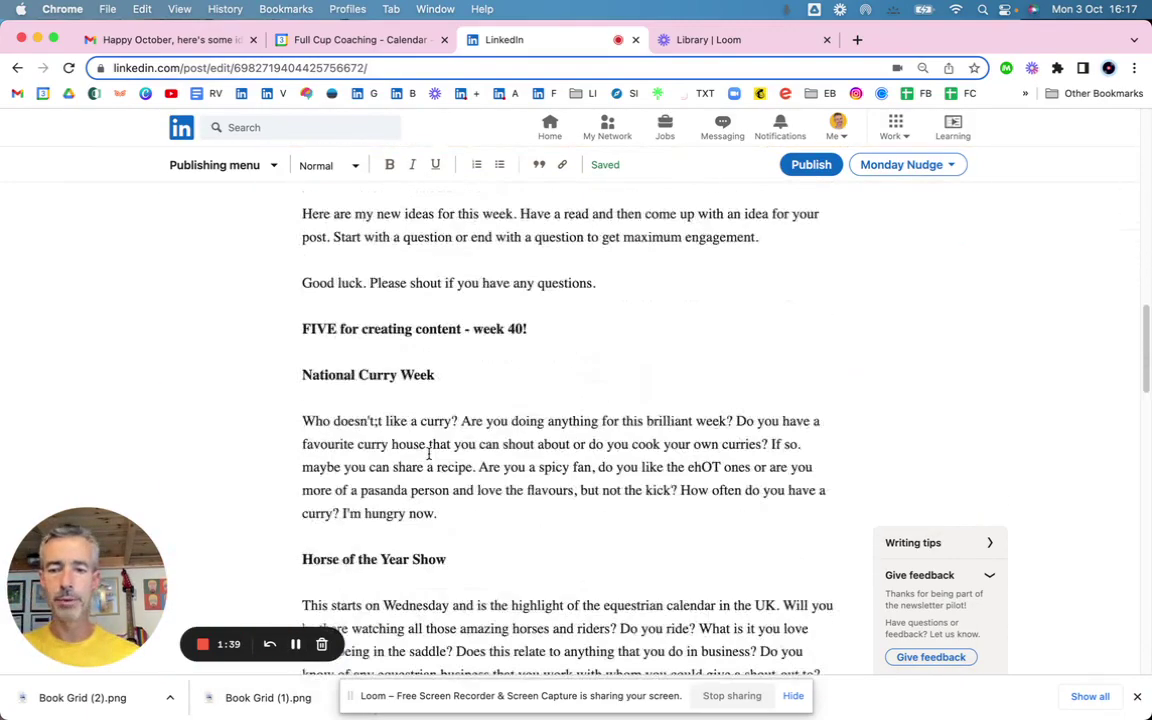
pyautogui.scroll(-2, 429, 453)
pyautogui.scroll(1, 429, 453)
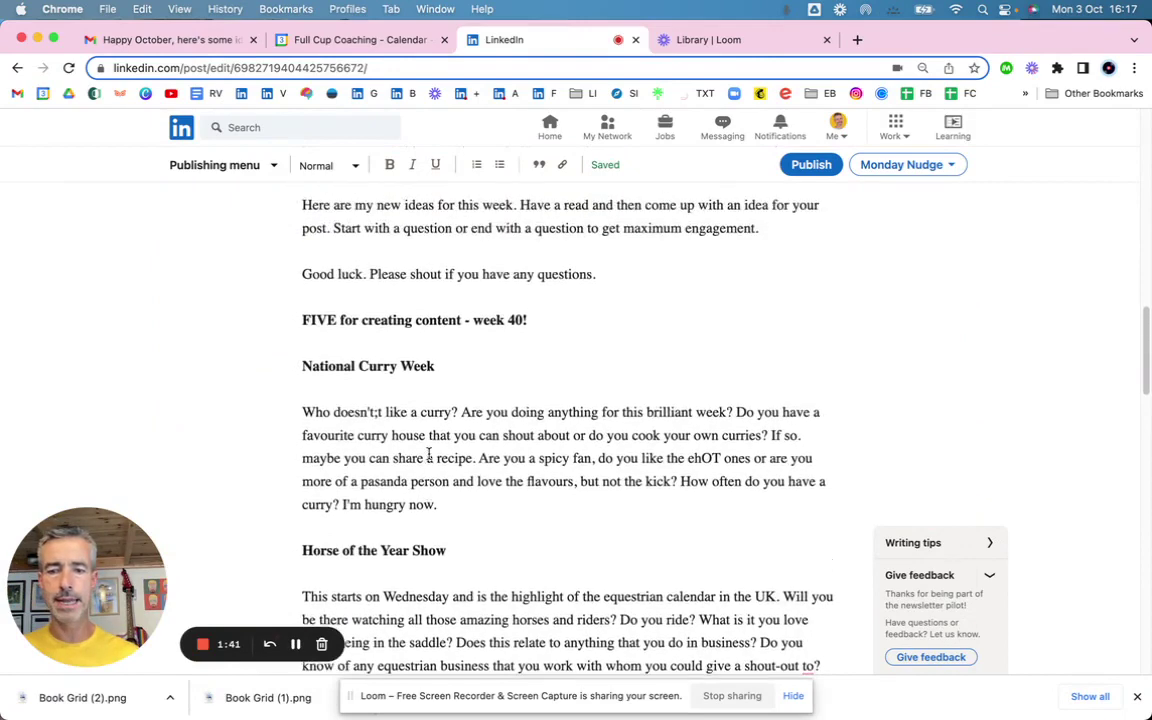
pyautogui.scroll(4, 429, 453)
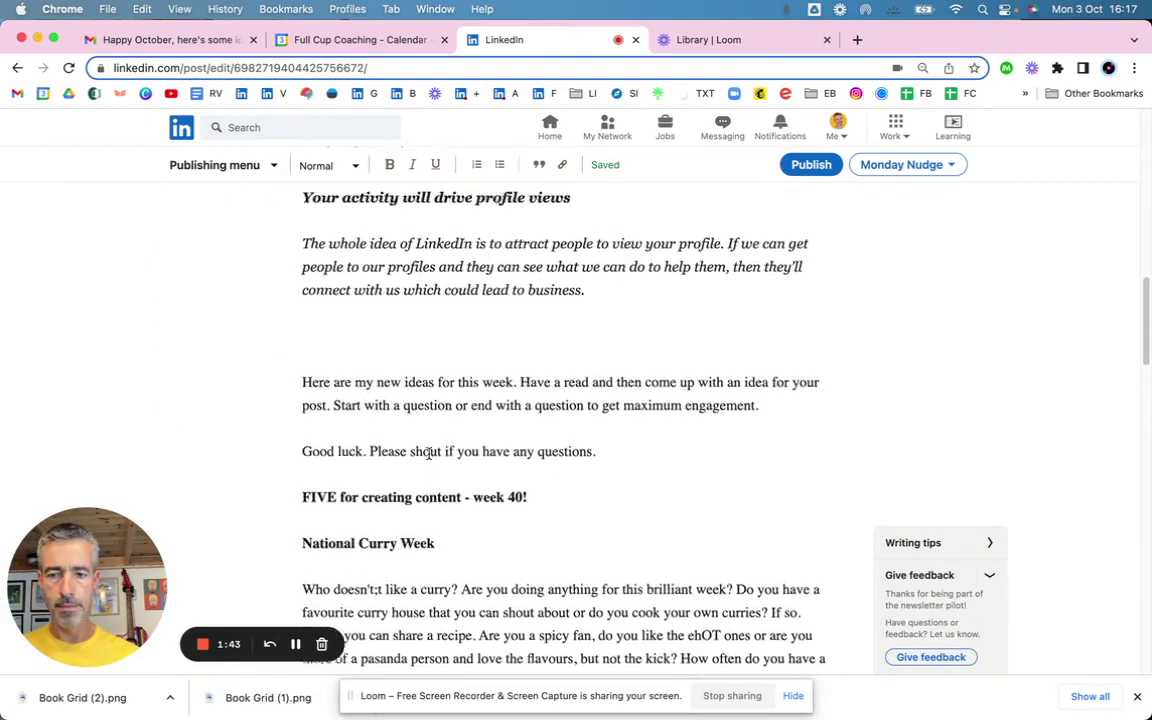
pyautogui.scroll(2, 429, 453)
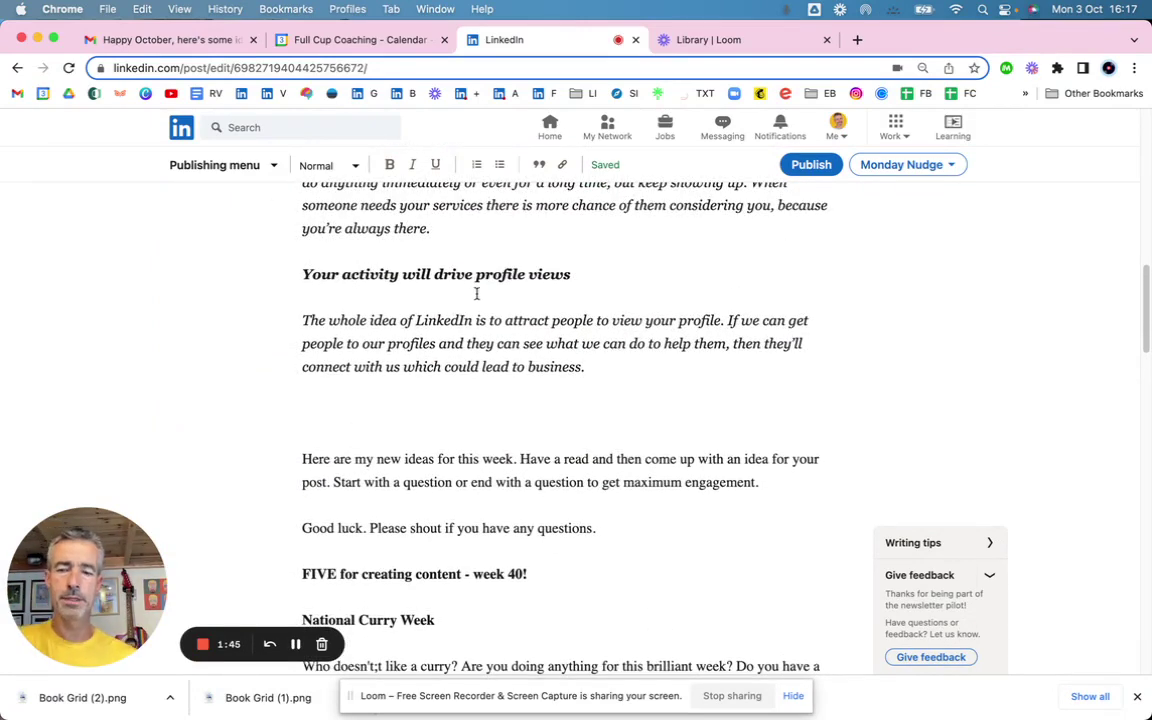
pyautogui.scroll(7, 476, 293)
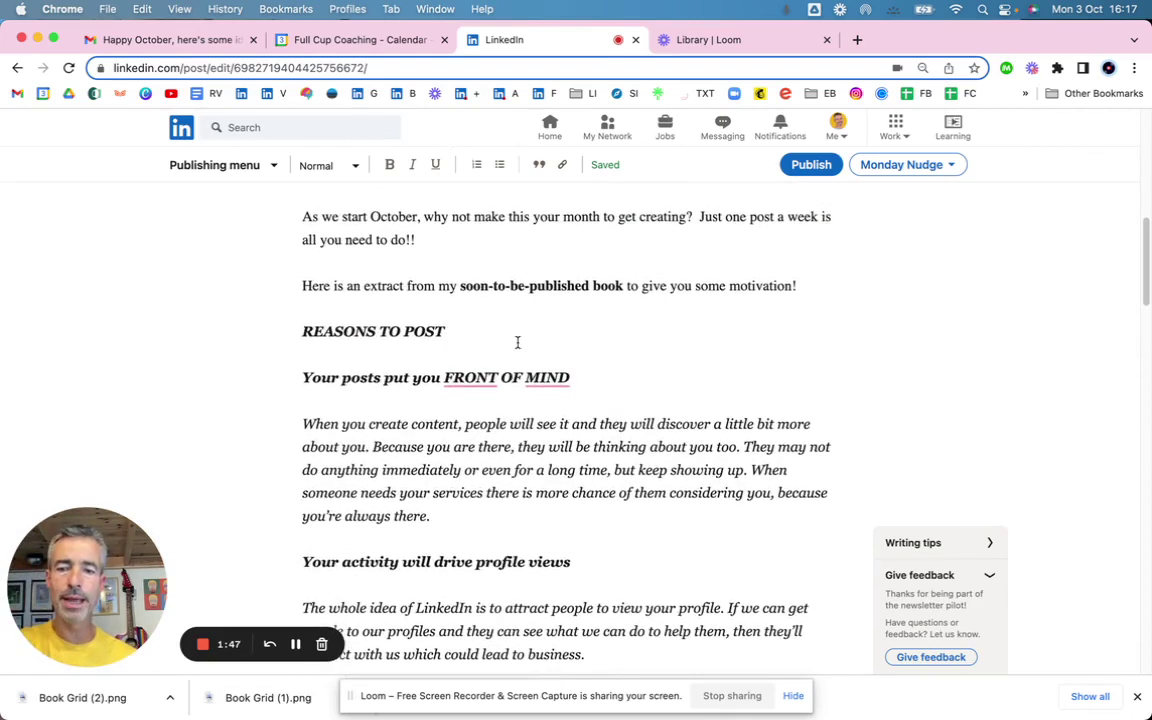
pyautogui.scroll(-7, 517, 343)
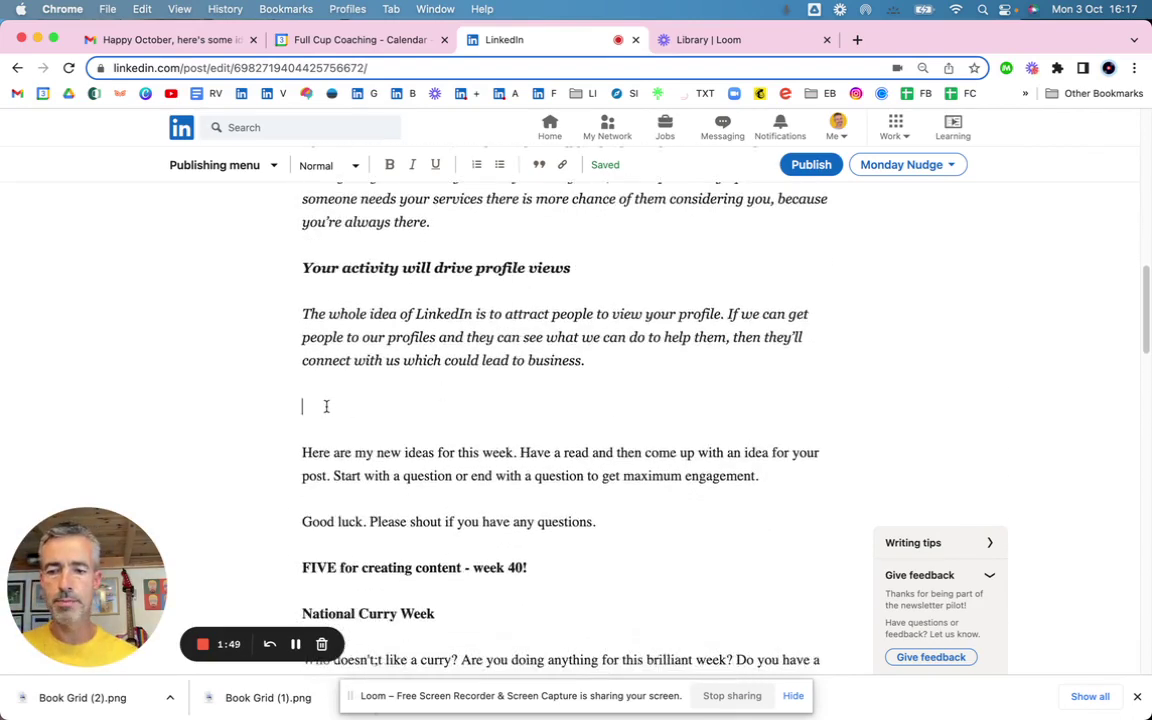
# - Type 'My Ideas for Week 40' on the empty line and style it as Heading 1
pyautogui.click(278, 408)
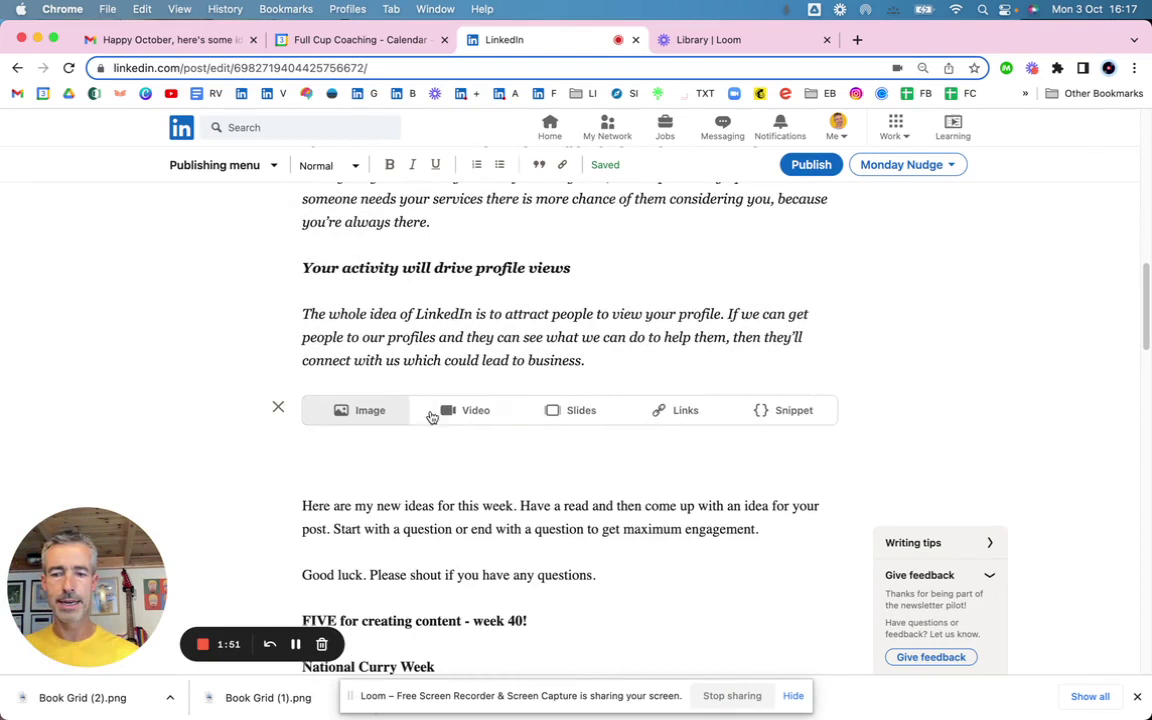
pyautogui.click(278, 407)
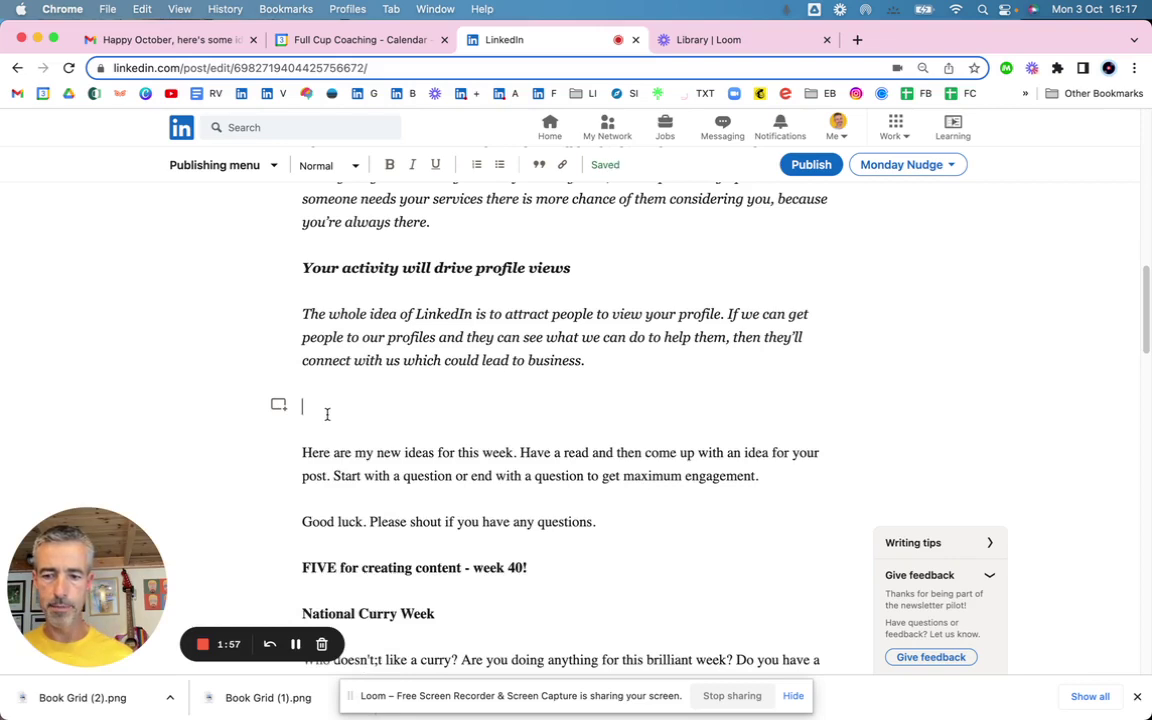
pyautogui.write('My Ideas for Week 40')
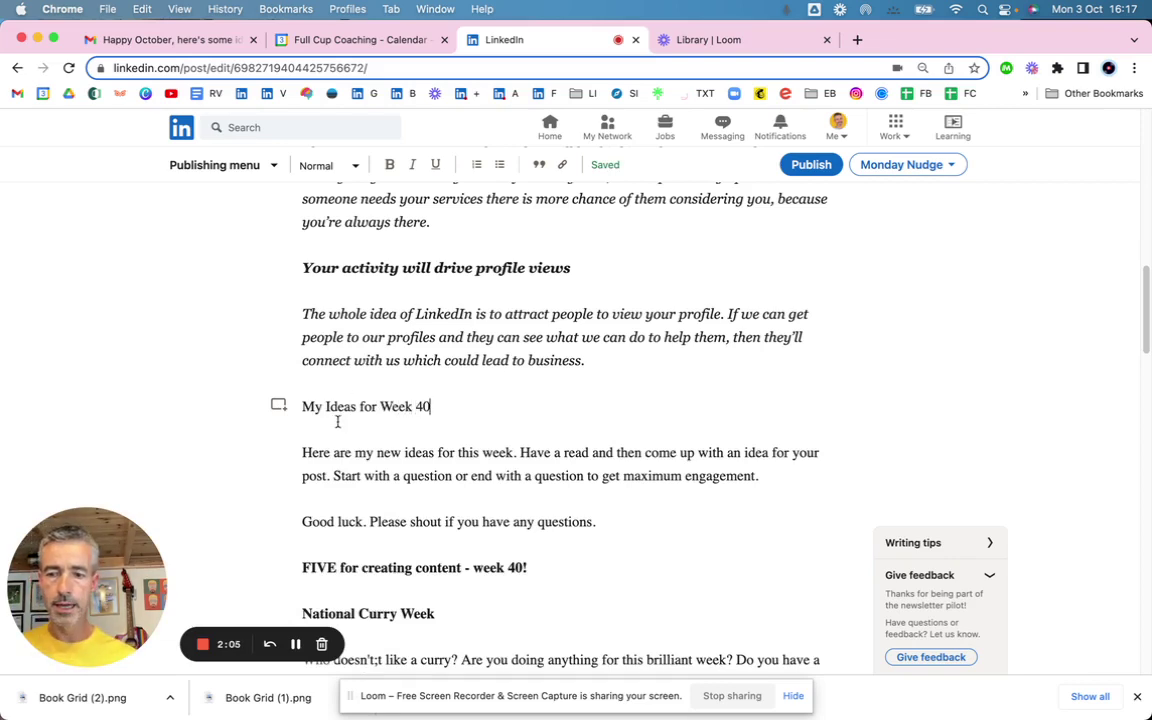
pyautogui.moveTo(432, 407); pyautogui.dragTo(305, 407)
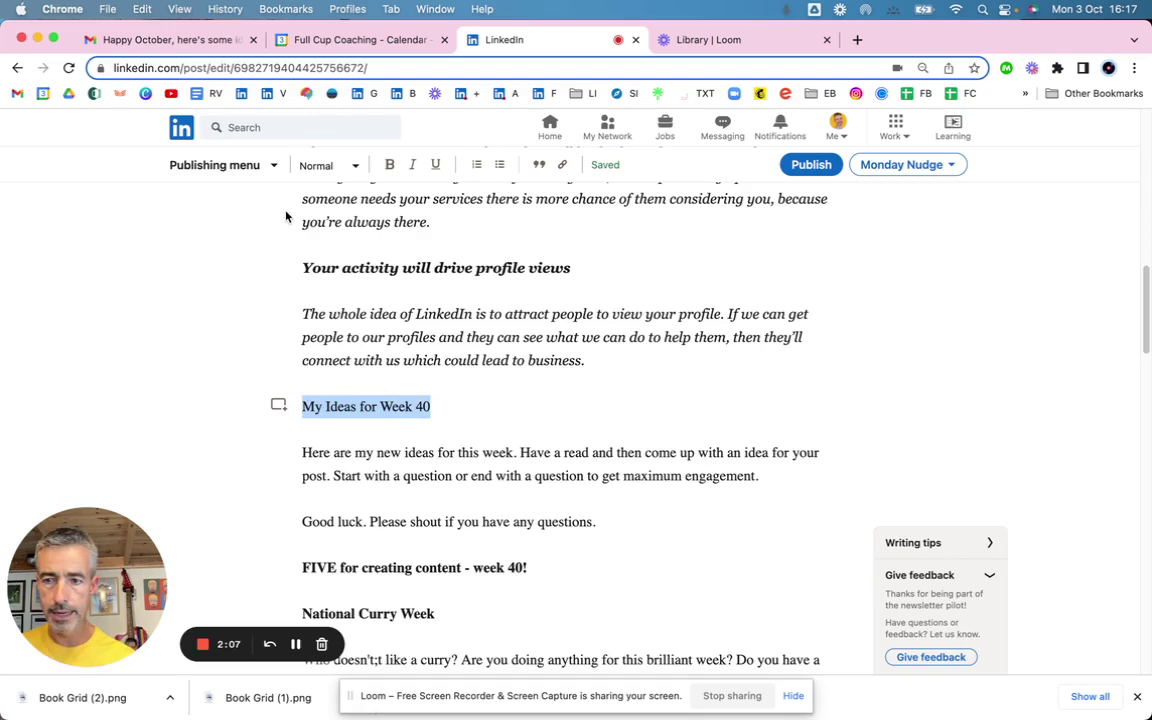
pyautogui.click(355, 167)
pyautogui.click(348, 192)
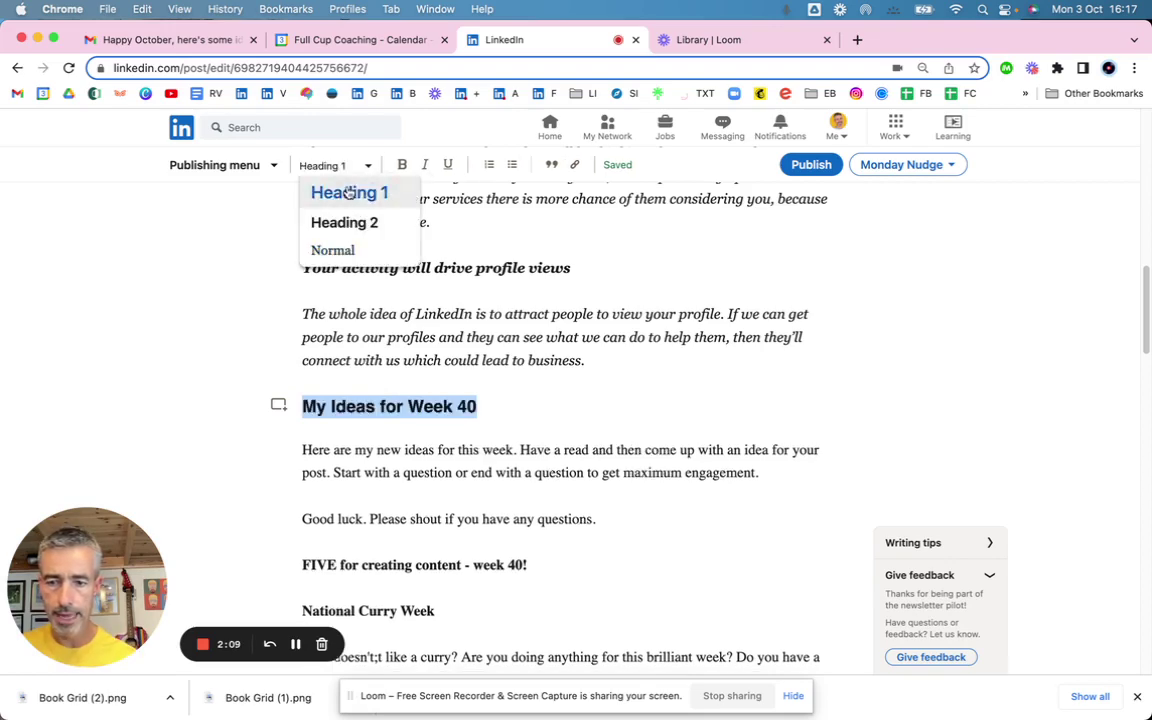
pyautogui.click(668, 409)
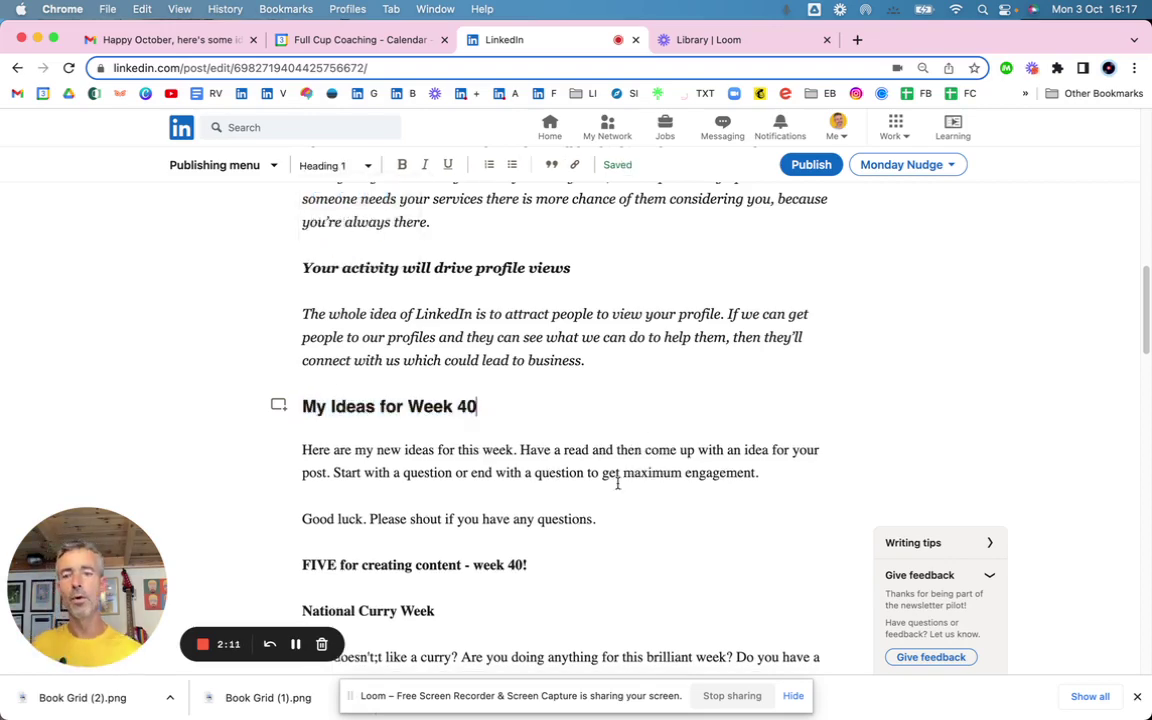
pyautogui.scroll(-15, 617, 483)
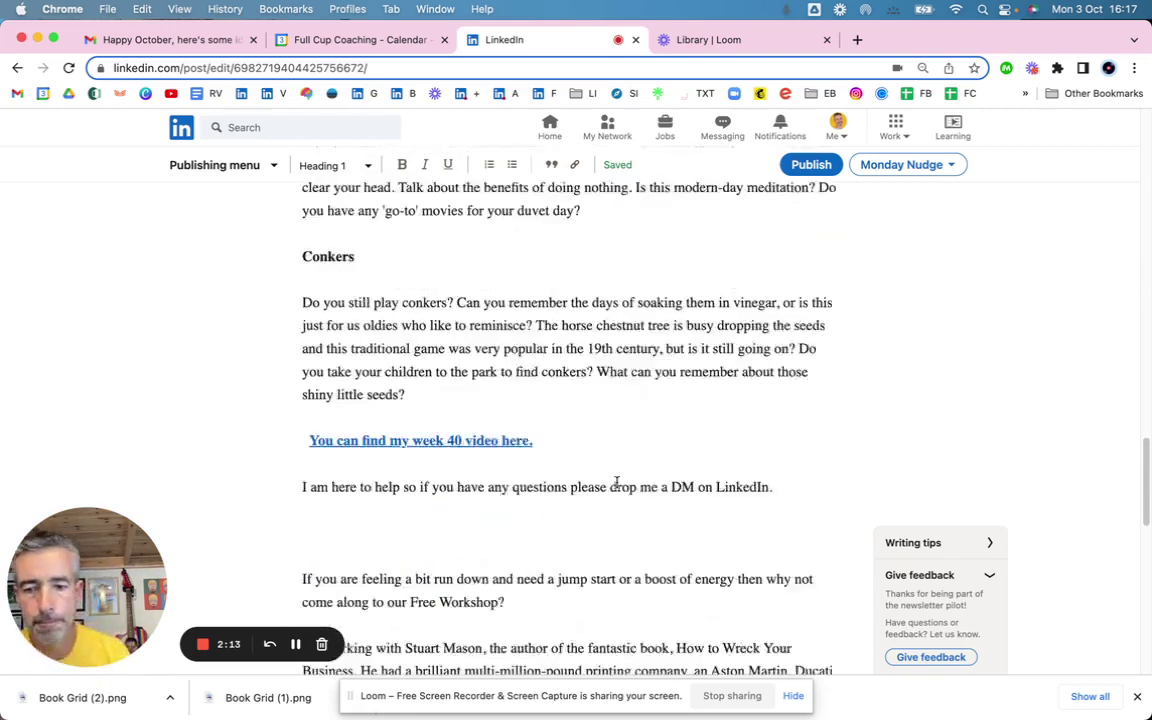
pyautogui.scroll(-3, 617, 483)
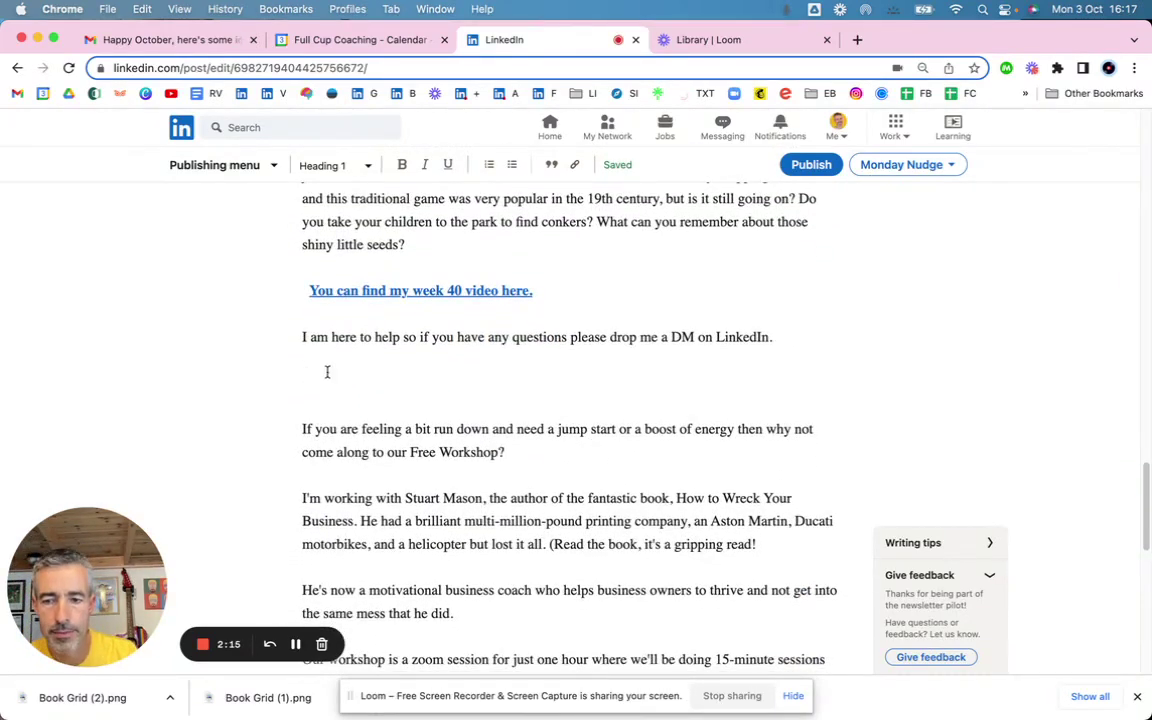
# - Insert the Energy Workshop image on the empty line below the DM sentence
pyautogui.click(312, 377)
pyautogui.click(277, 385)
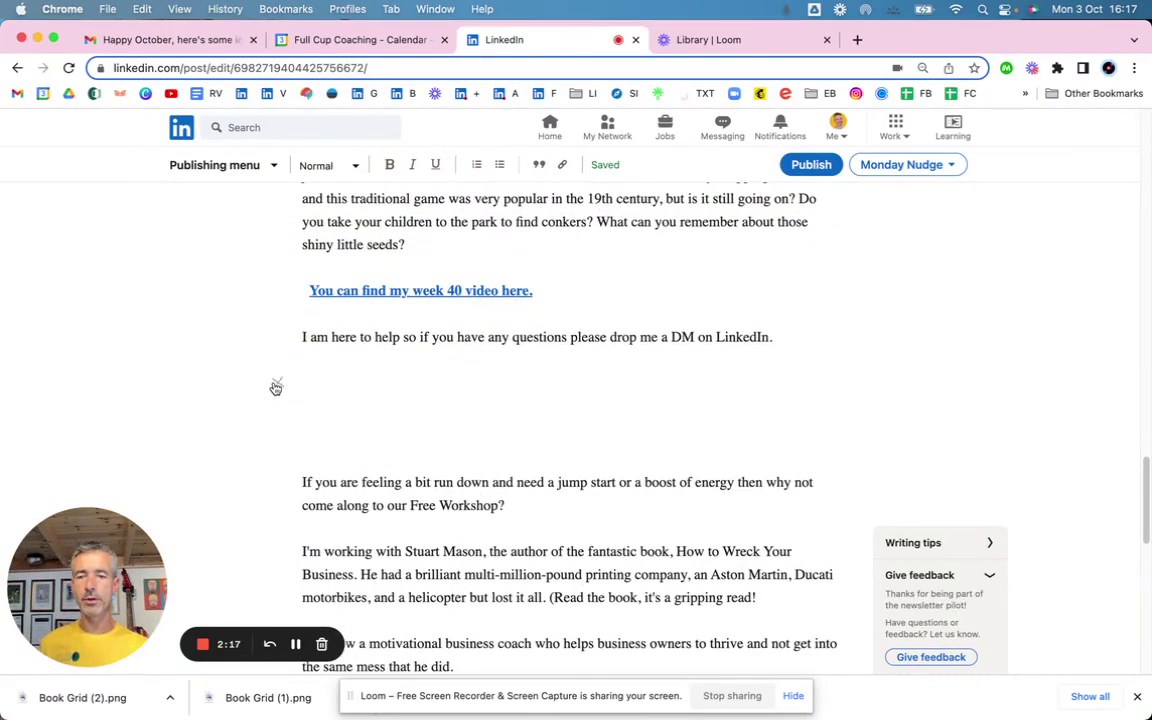
pyautogui.click(369, 389)
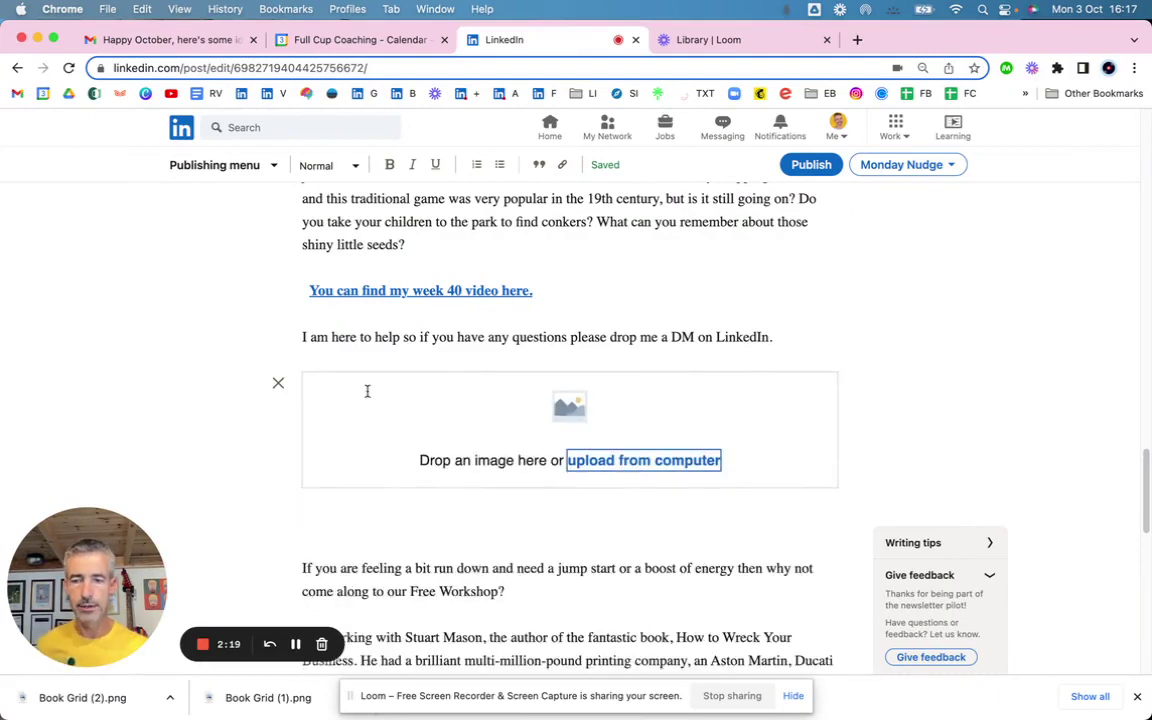
pyautogui.click(645, 462)
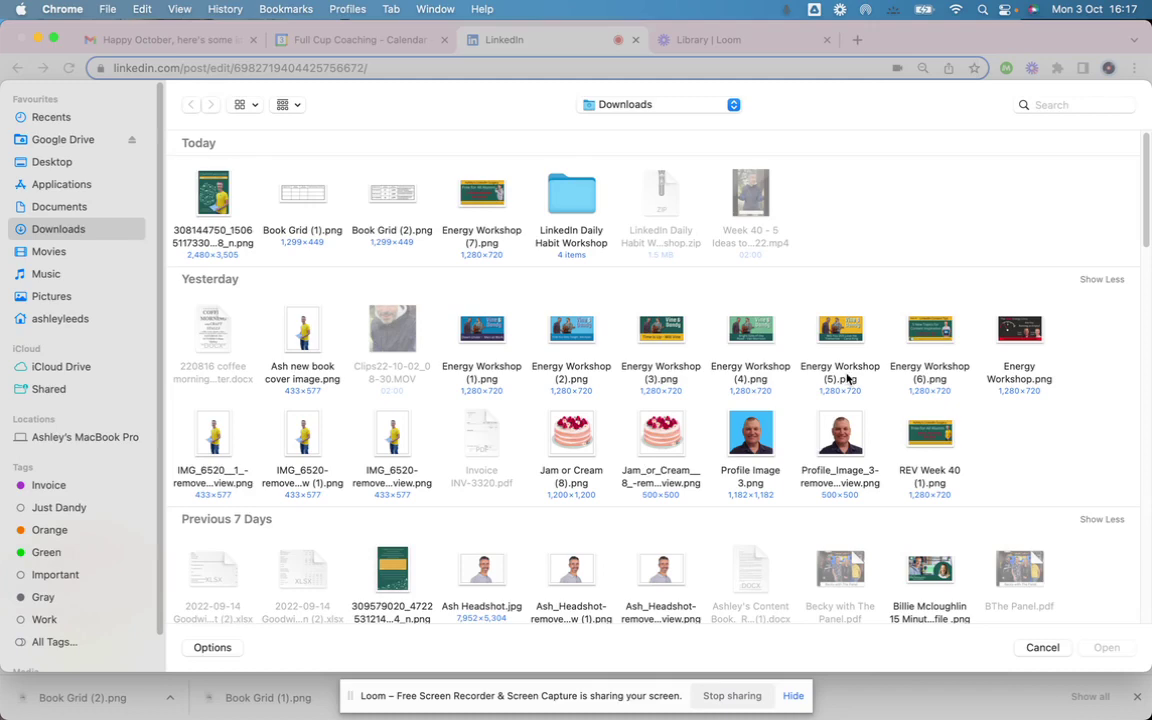
pyautogui.doubleClick(1016, 333)
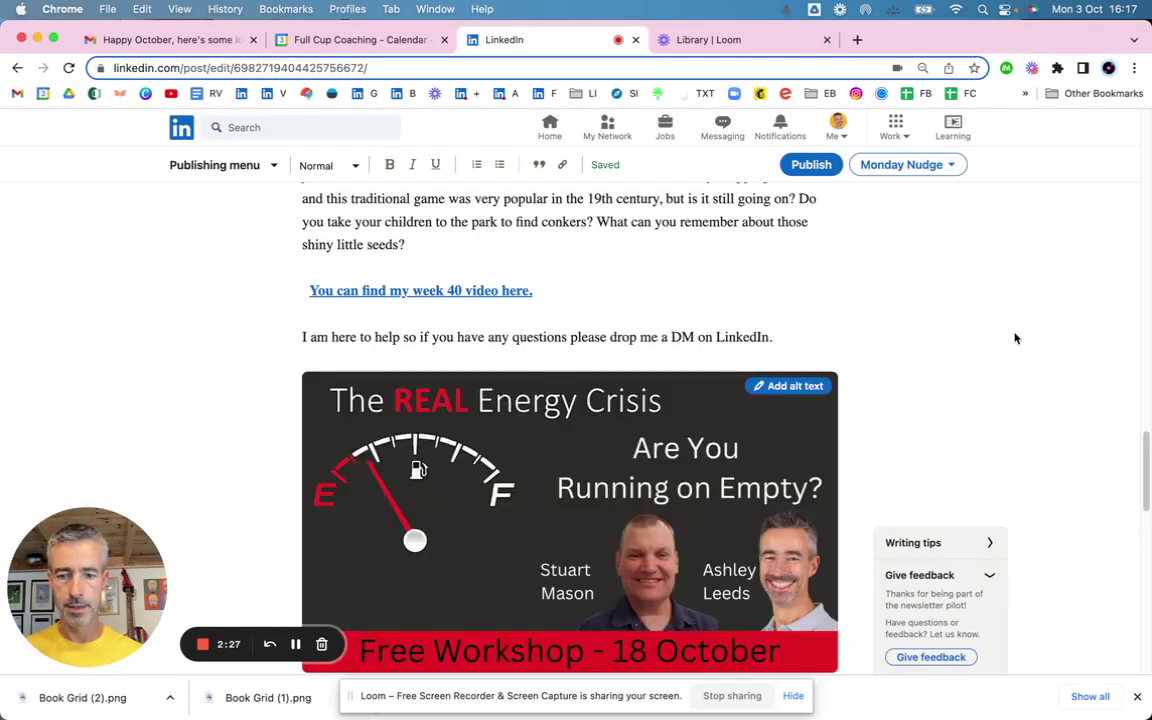
# - Remove the blank line under the workshop image and scroll down to the sign-off
pyautogui.scroll(-5, 678, 484)
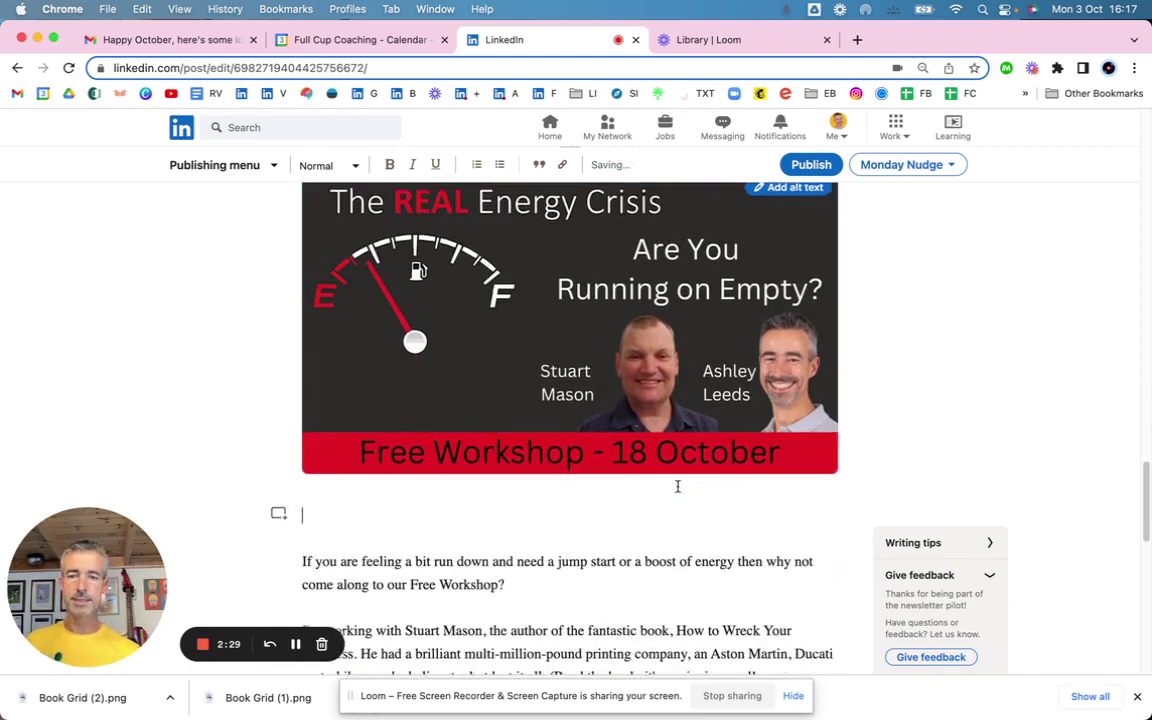
pyautogui.scroll(-3, 678, 484)
pyautogui.press('BackSpace')
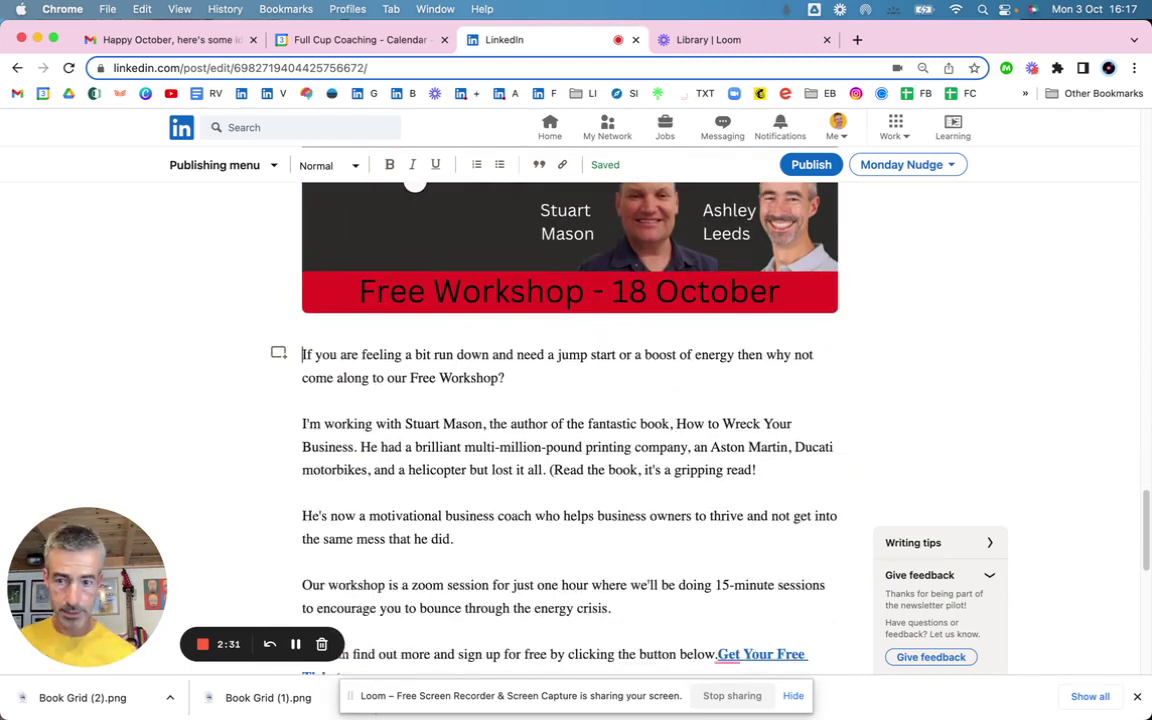
pyautogui.scroll(-12, 694, 522)
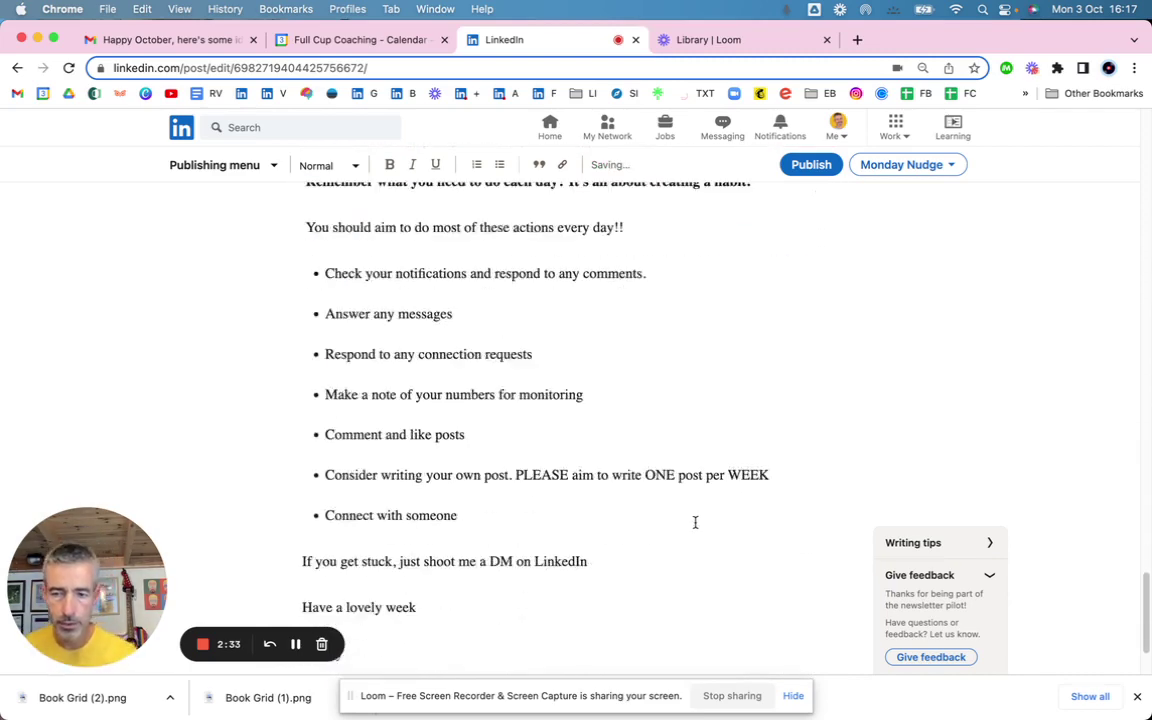
pyautogui.scroll(-2, 695, 522)
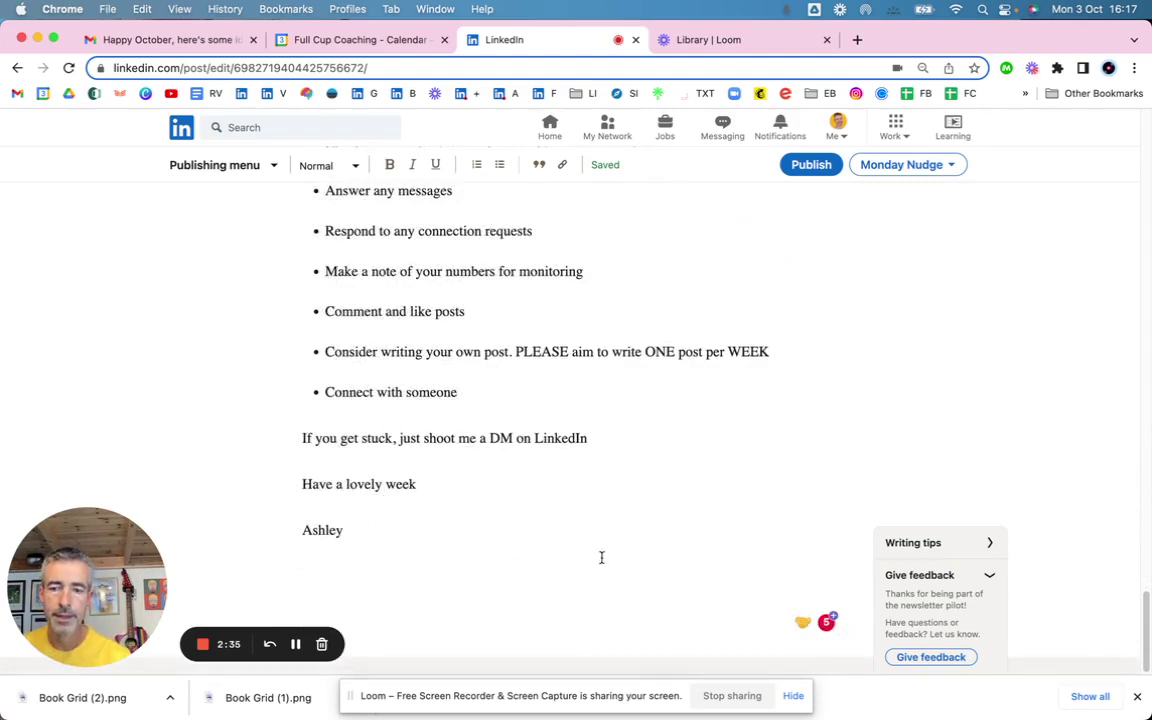
pyautogui.scroll(20, 484, 567)
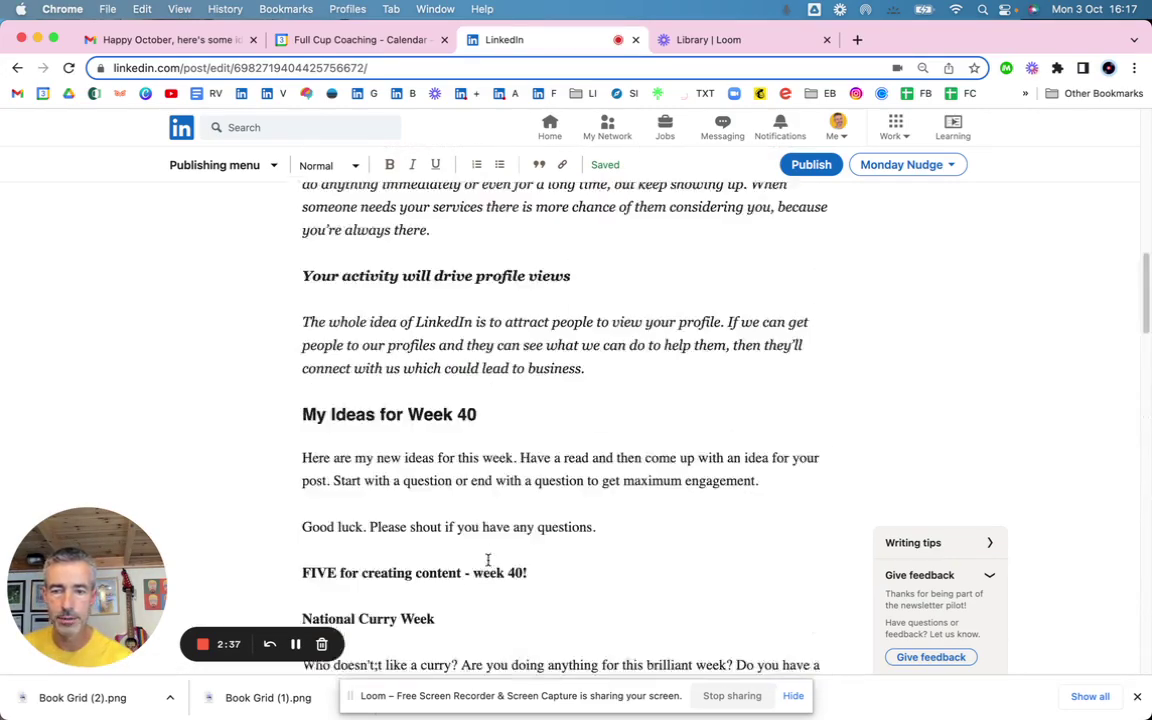
pyautogui.scroll(-20, 488, 560)
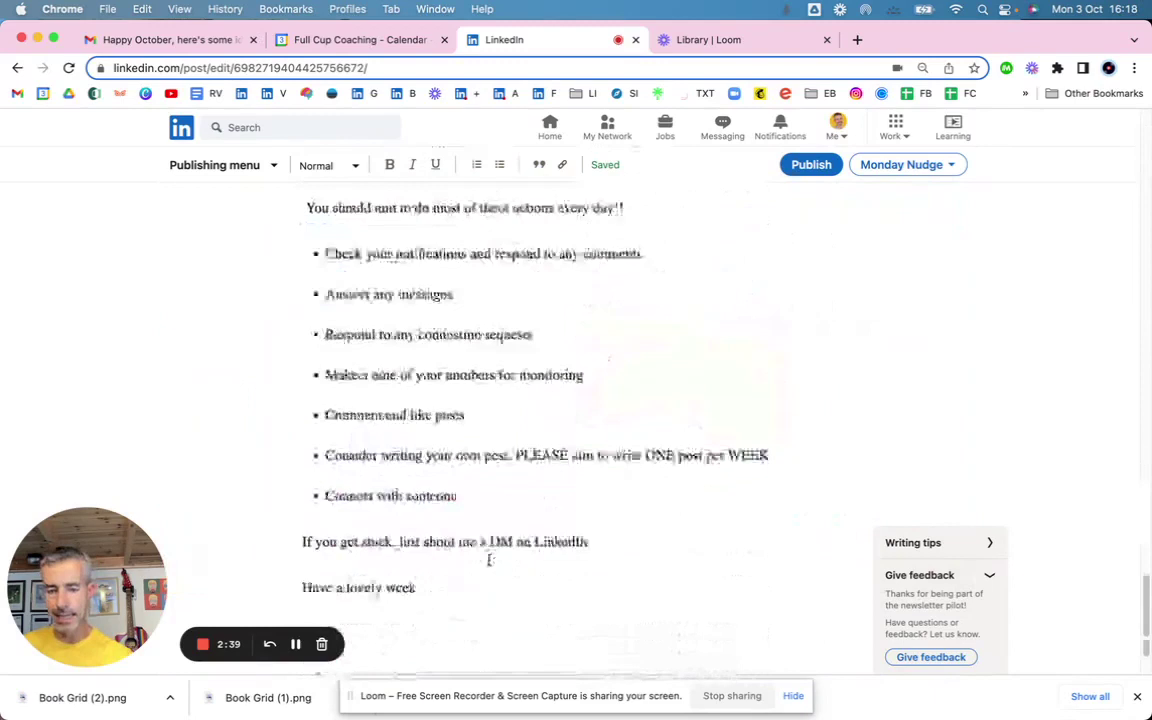
# - Below the Ashley sign-off, add 'If you would like to review your LinkedIn profile' and a new paragraph
pyautogui.click(487, 540)
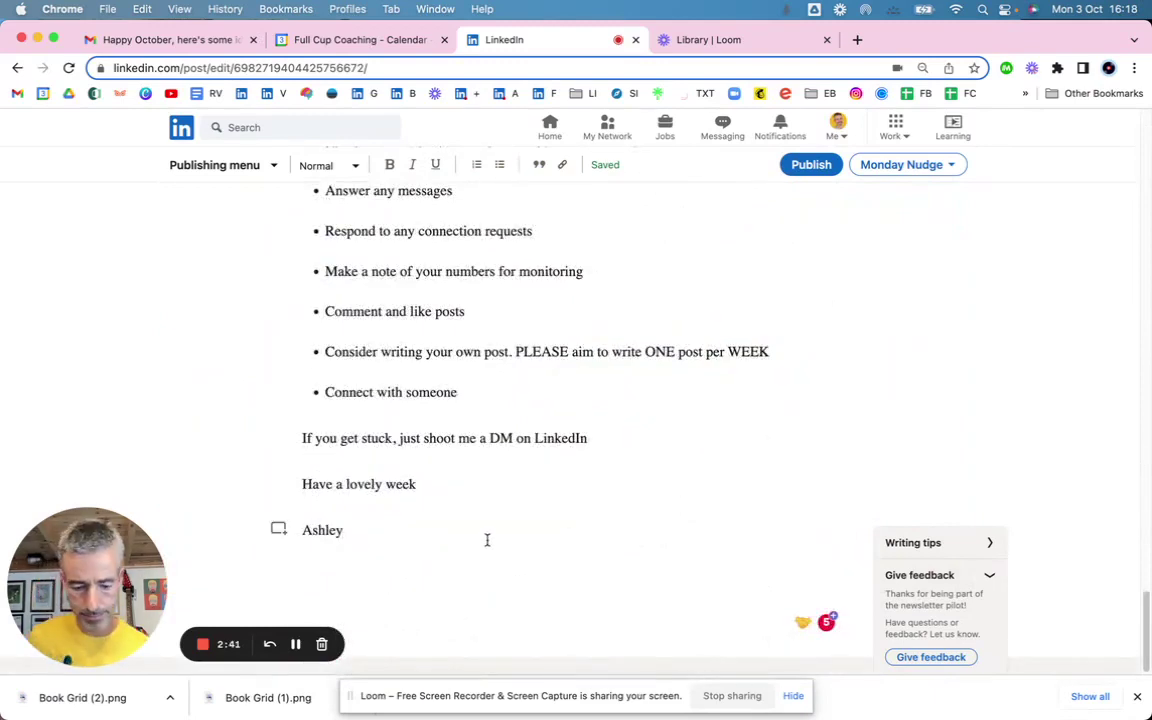
pyautogui.press('Return')
pyautogui.press('Return')
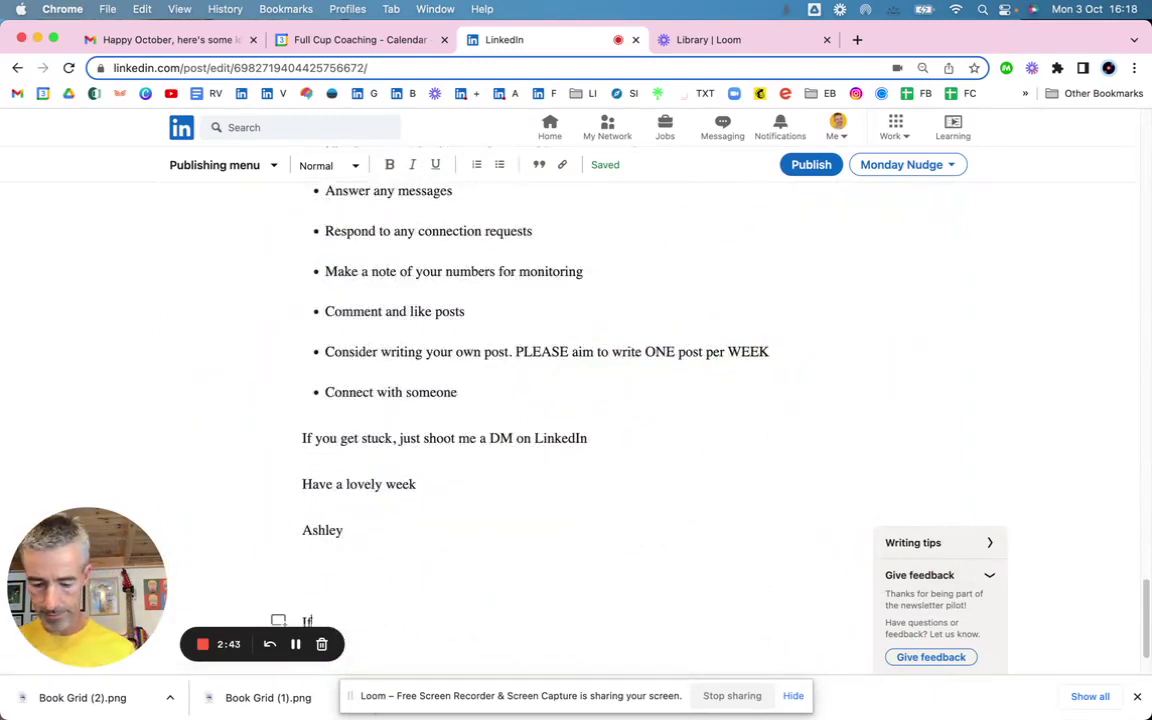
pyautogui.write('If you would')
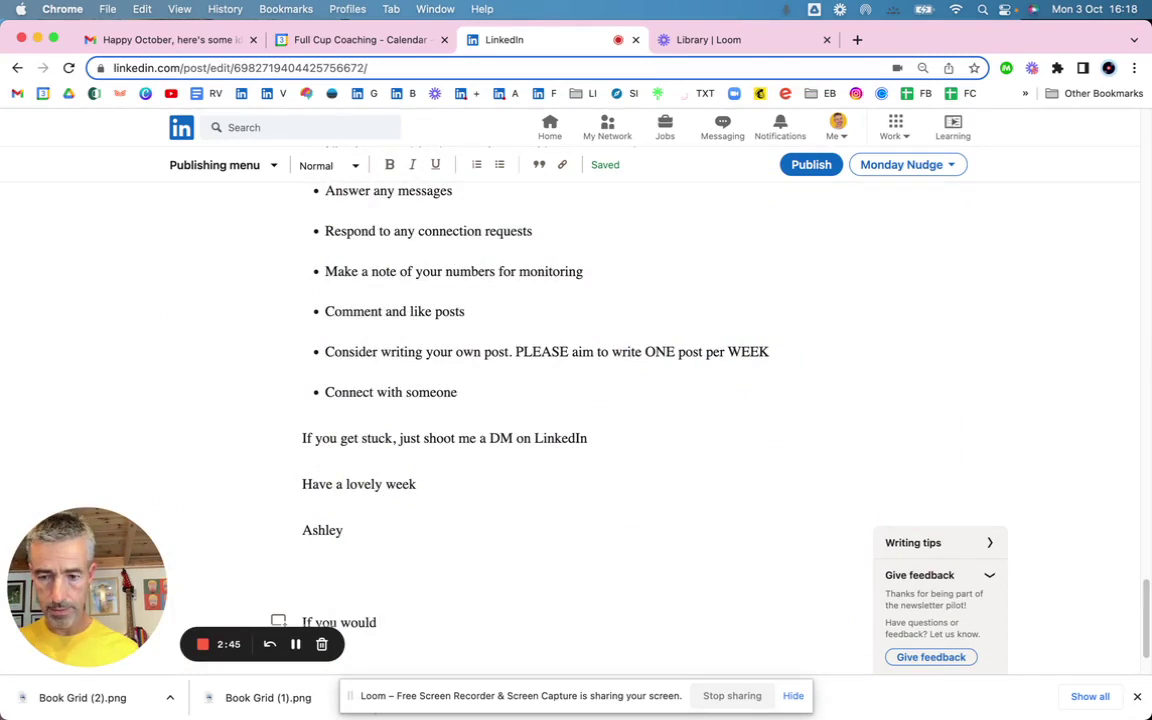
pyautogui.write(' like to rev')
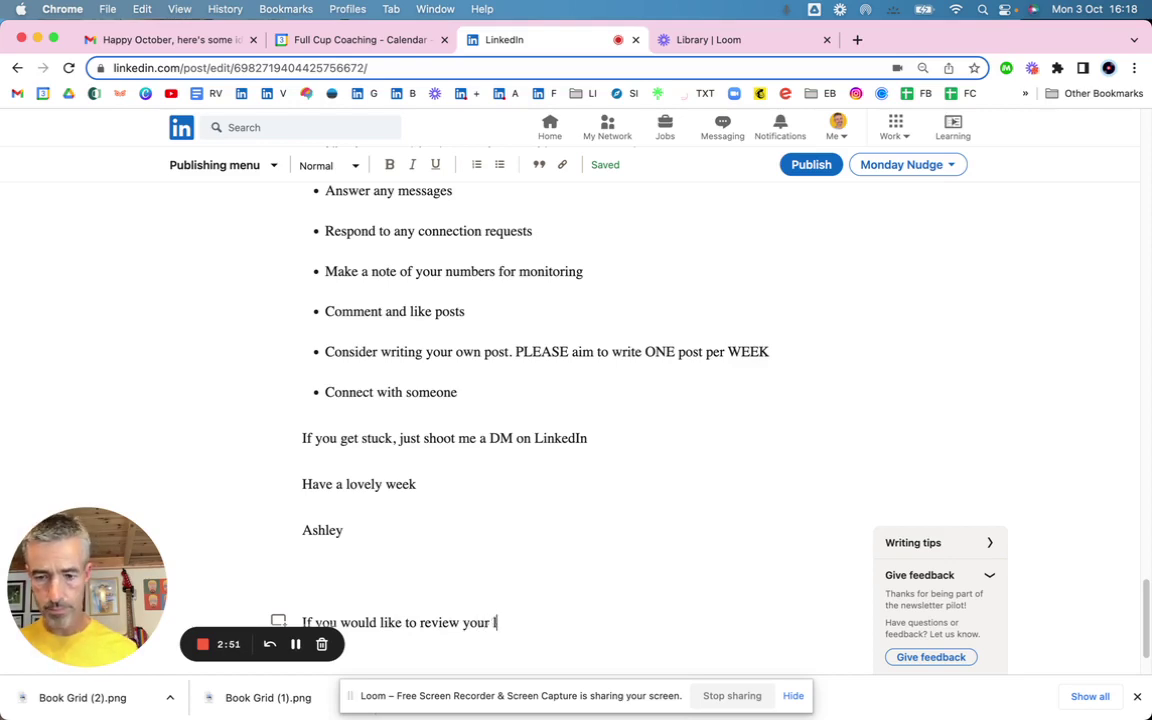
pyautogui.write('iew your LinkedIn profil')
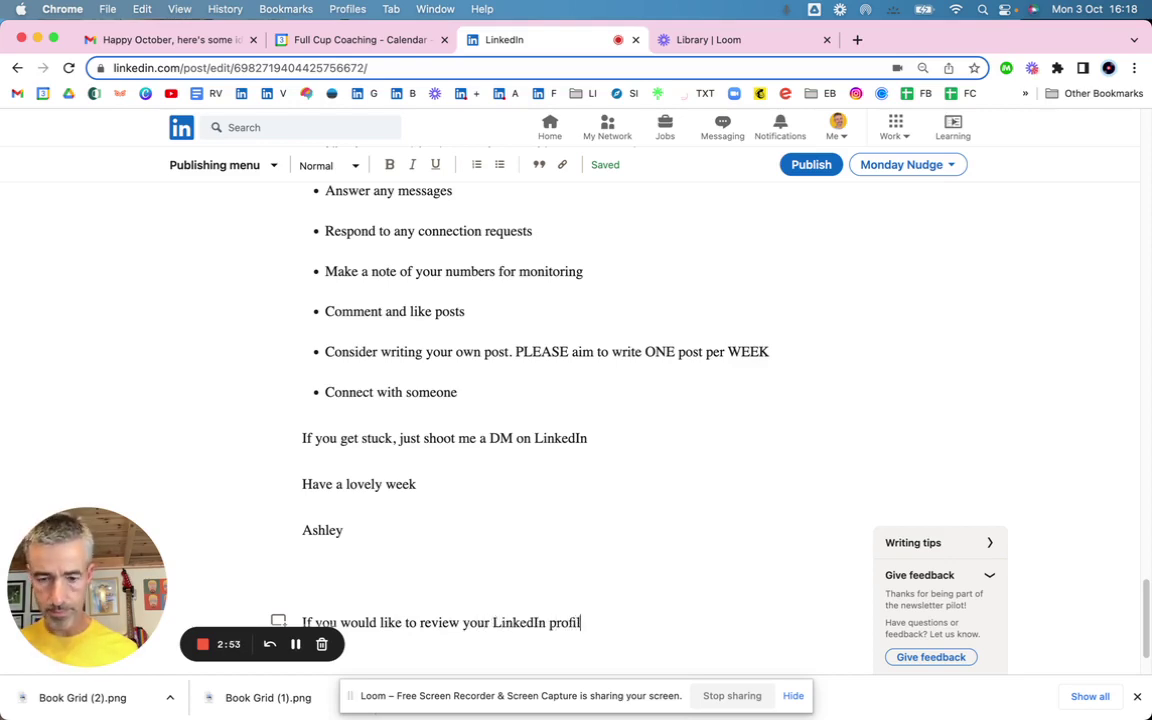
pyautogui.write('e')
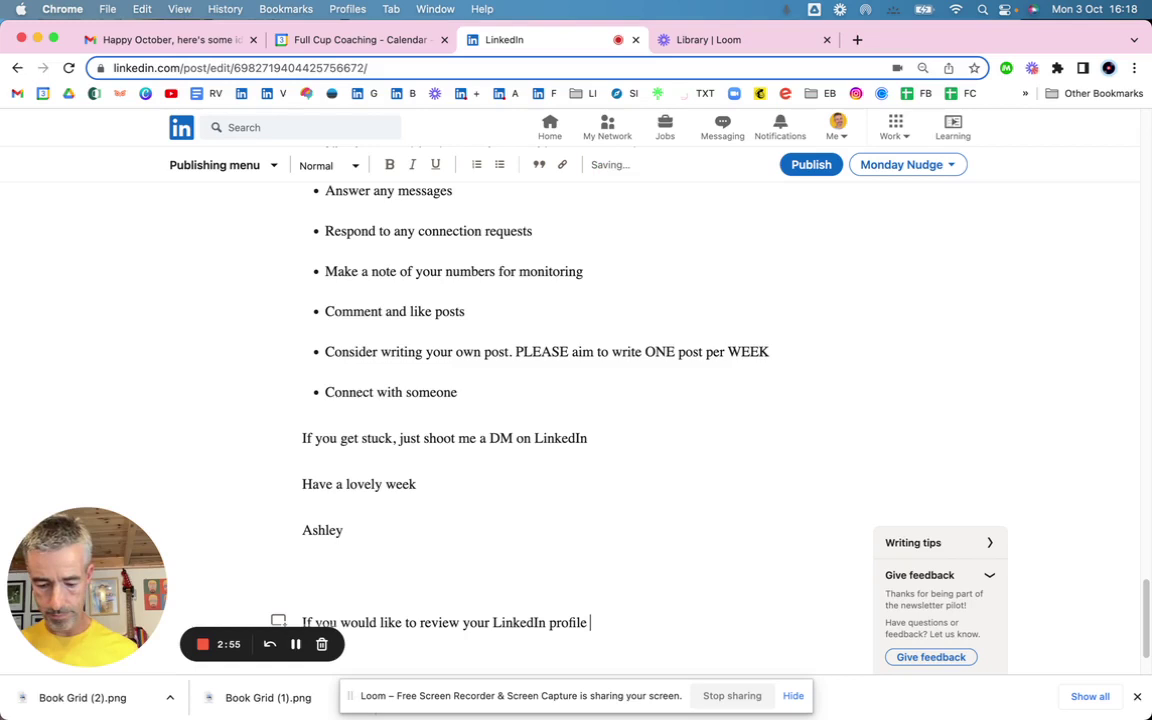
pyautogui.scroll(-2, 507, 527)
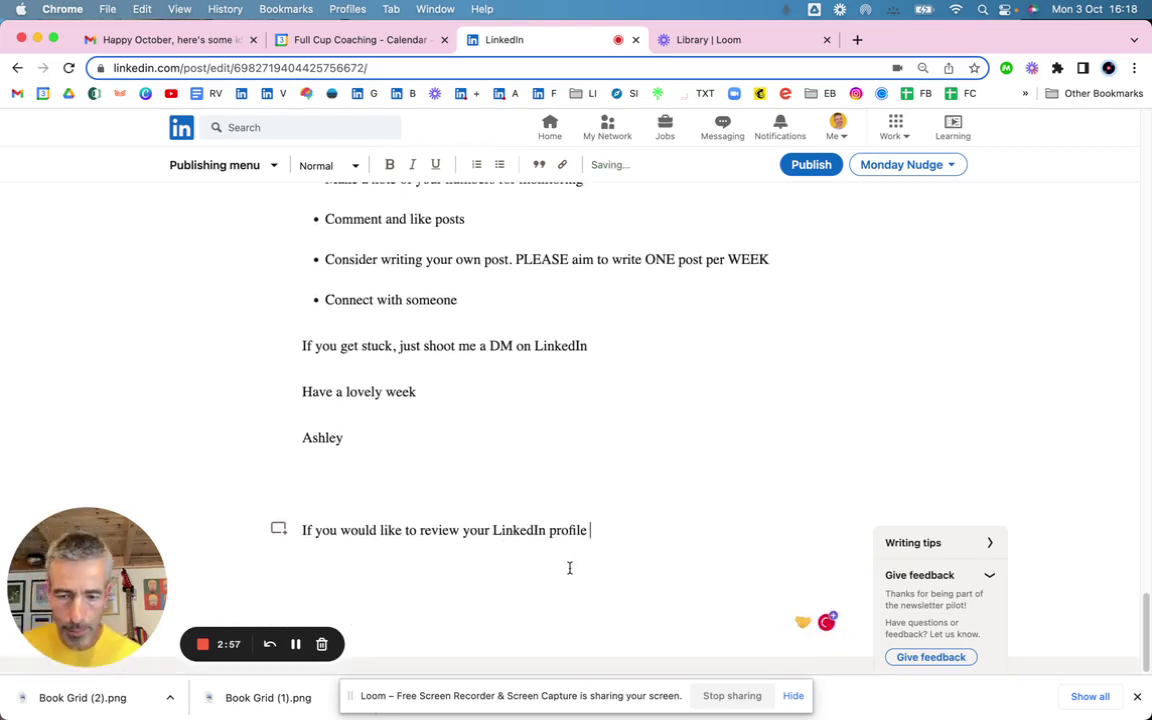
pyautogui.press('Return')
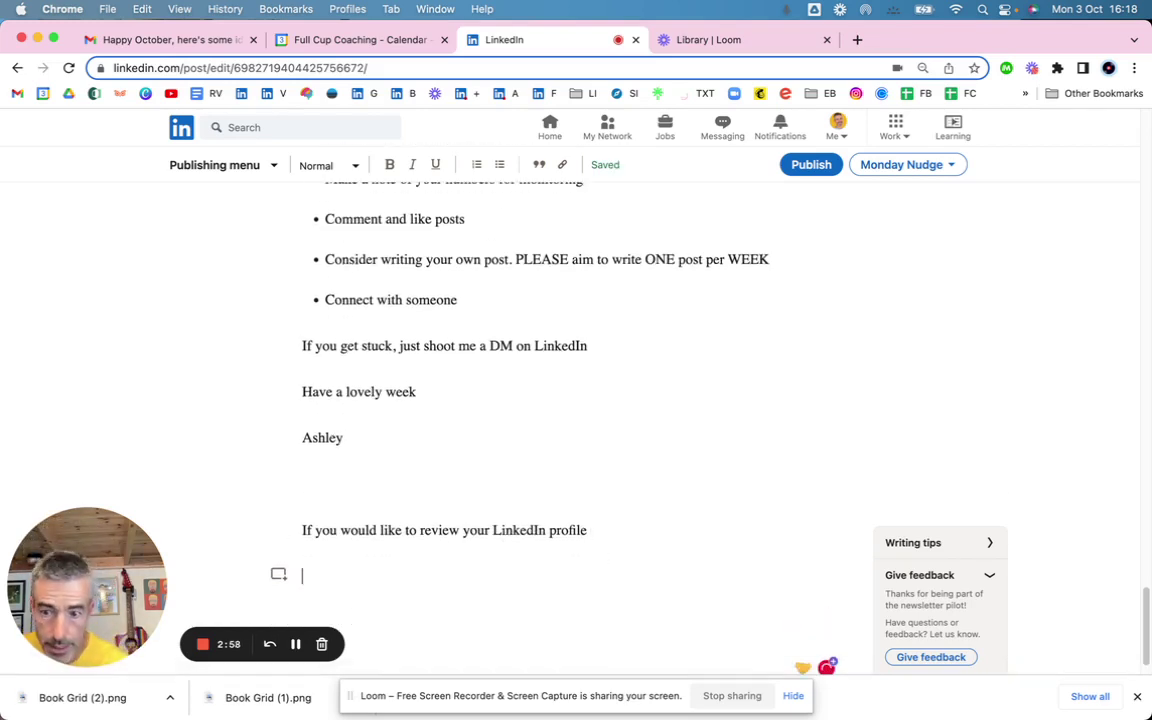
pyautogui.click(280, 580)
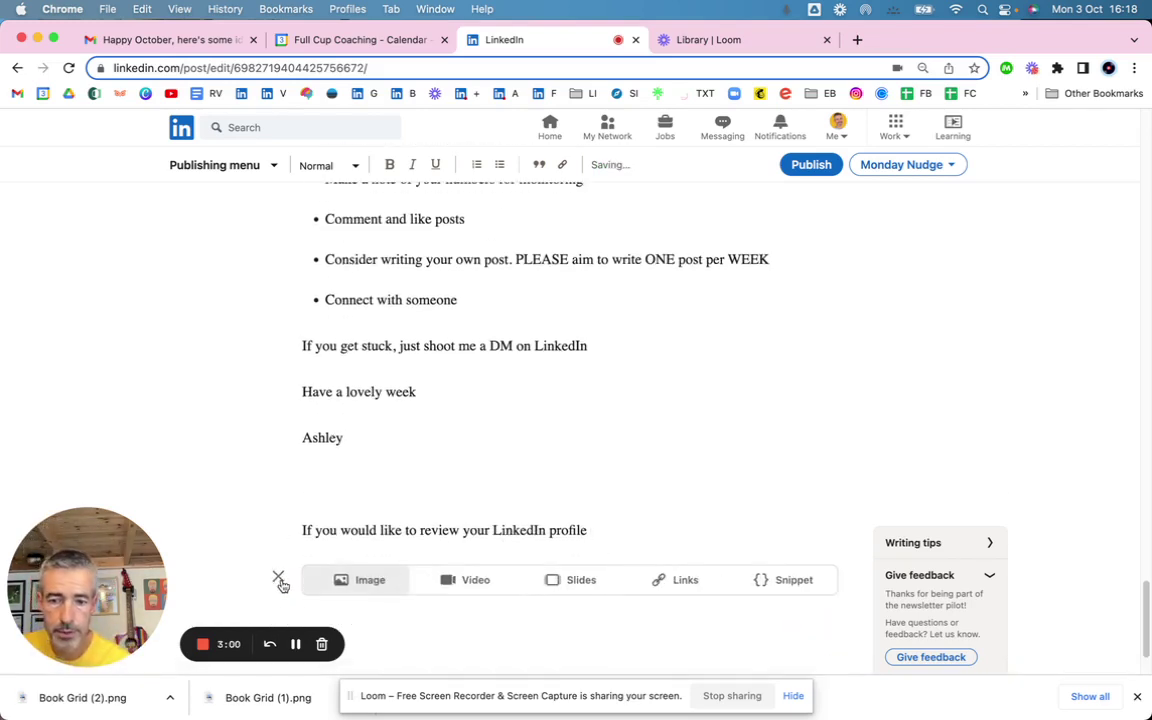
pyautogui.click(672, 579)
pyautogui.scroll(-4, 637, 609)
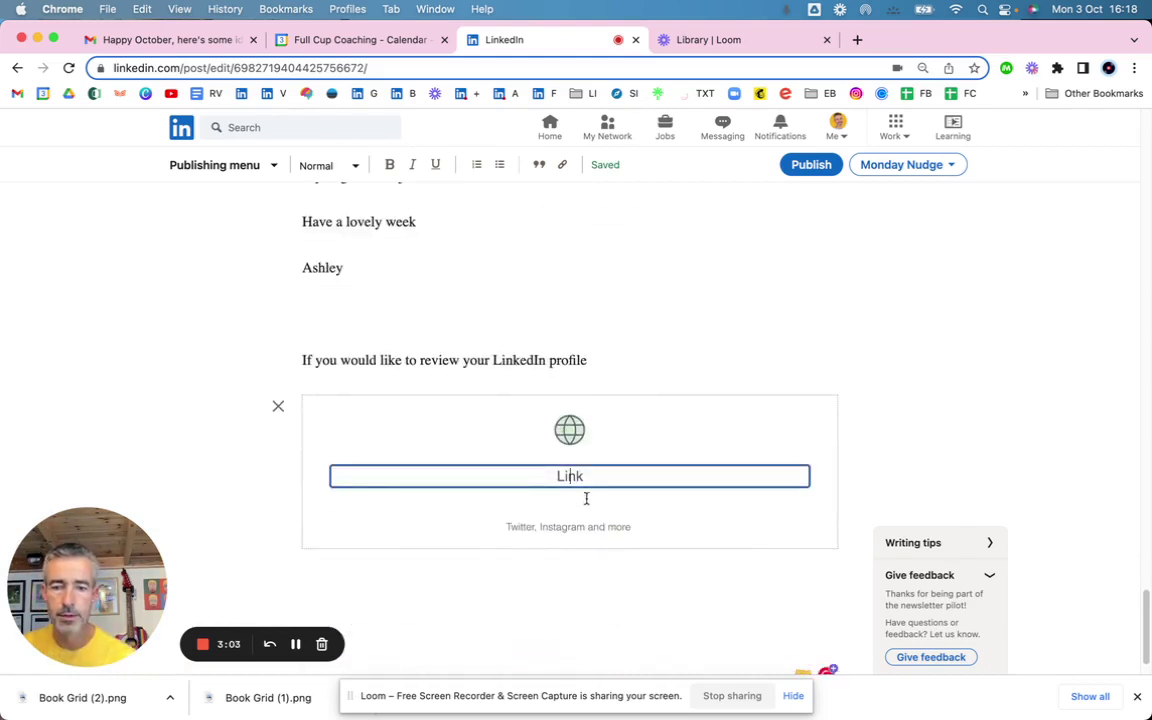
pyautogui.write('f')
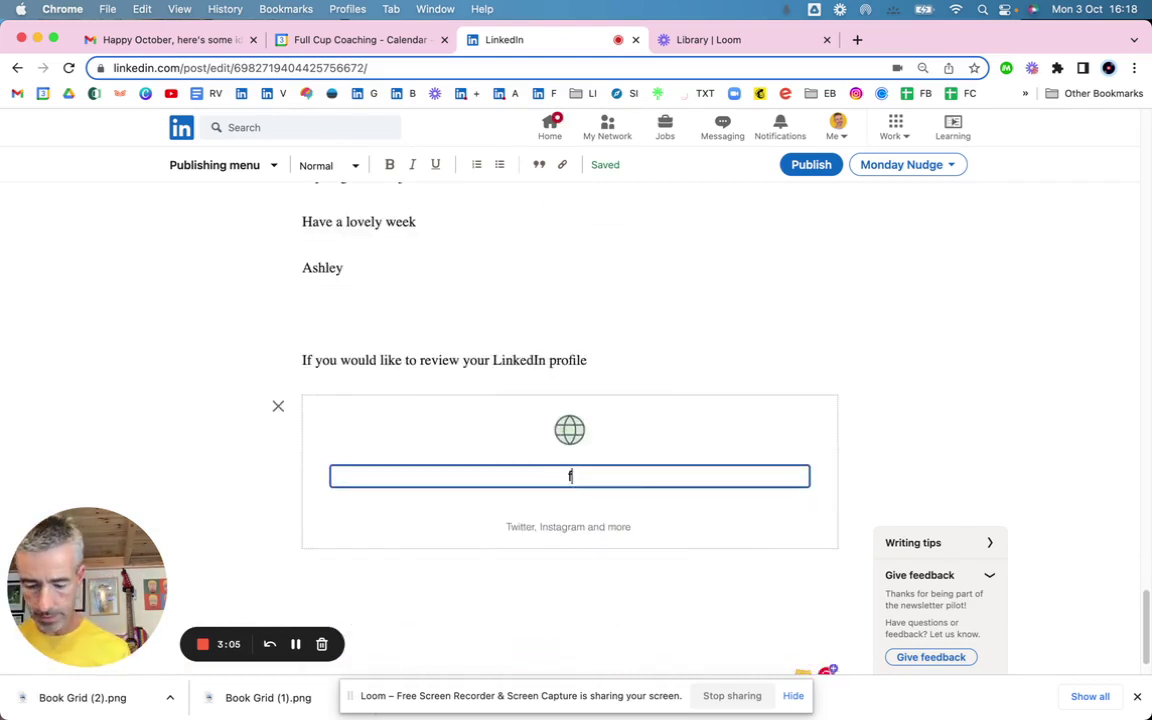
pyautogui.write('ccl')
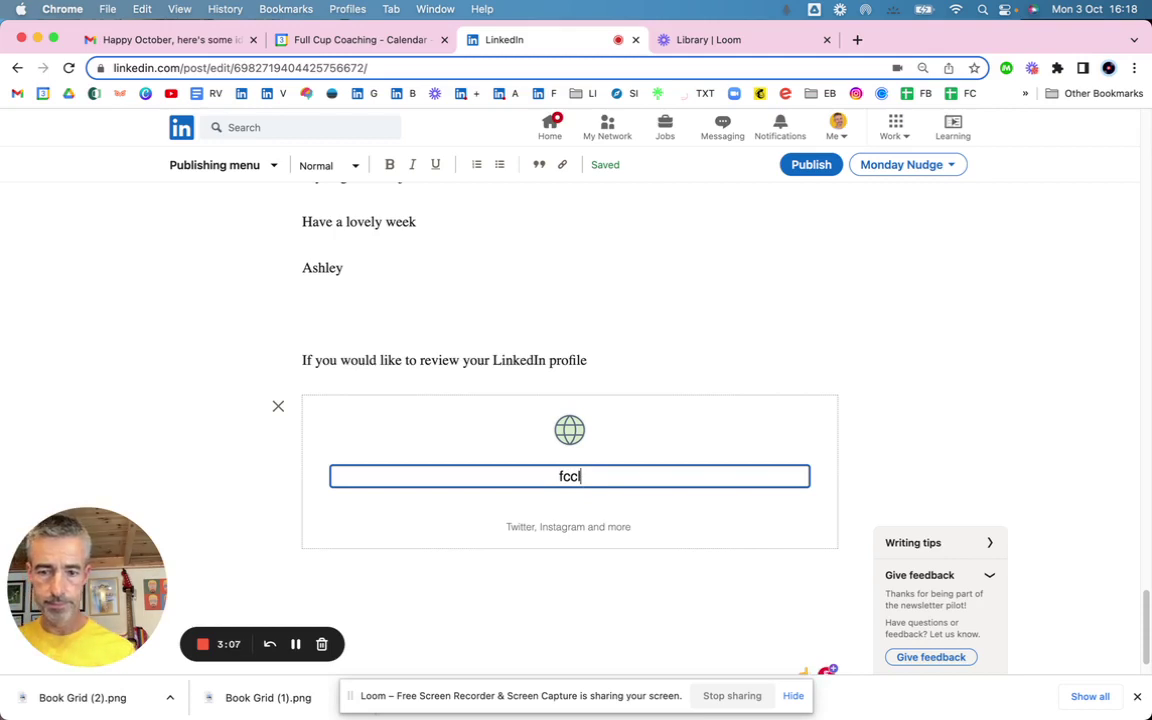
pyautogui.press('BackSpace')
pyautogui.write('video-review')
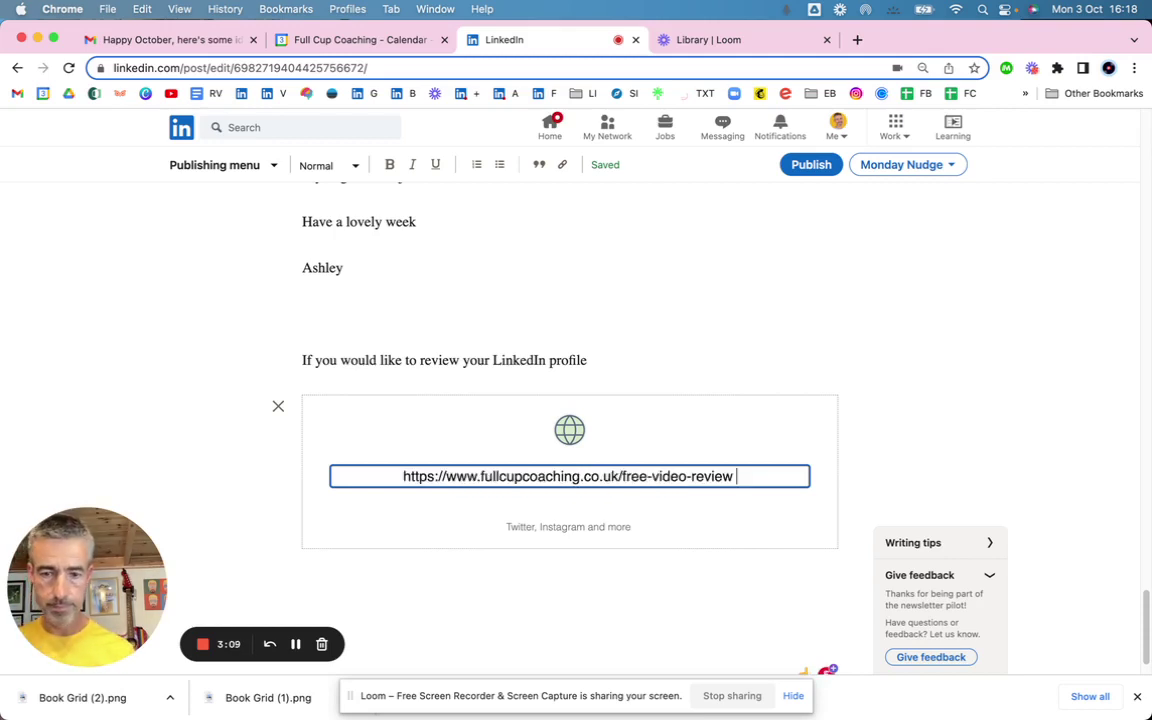
pyautogui.press('Return')
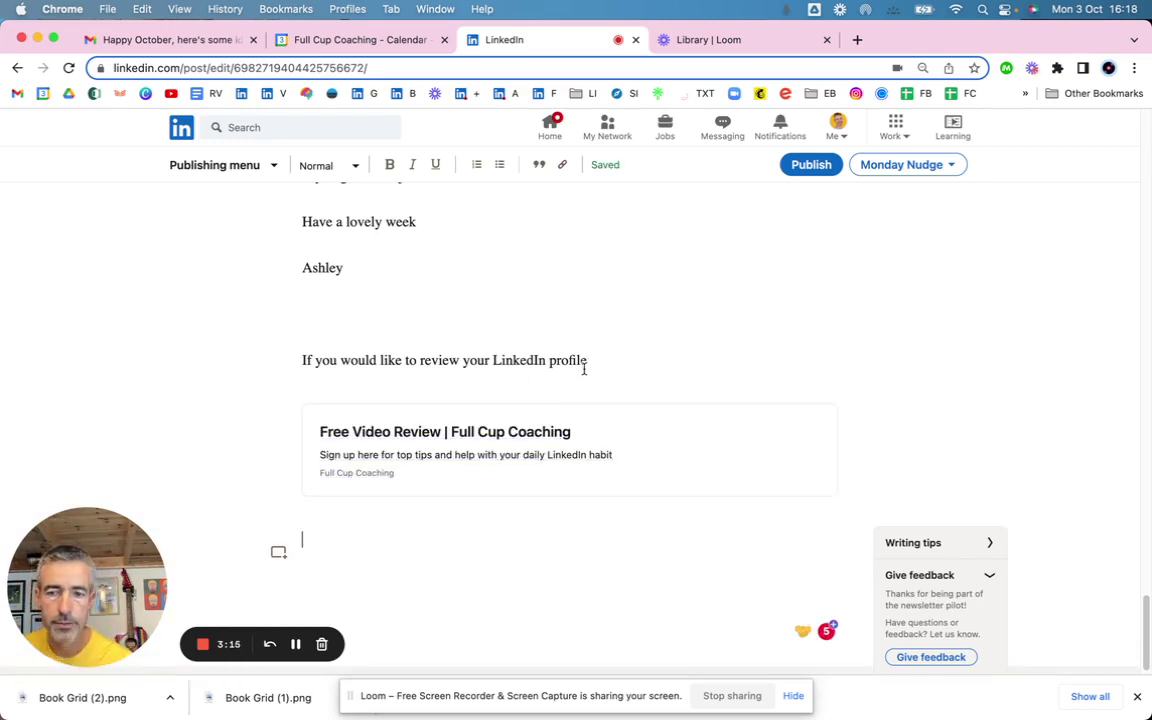
# - Insert 'me' after 'like', append '. Please Hit the button below.', and correct 'Pleasse'
pyautogui.click(403, 363)
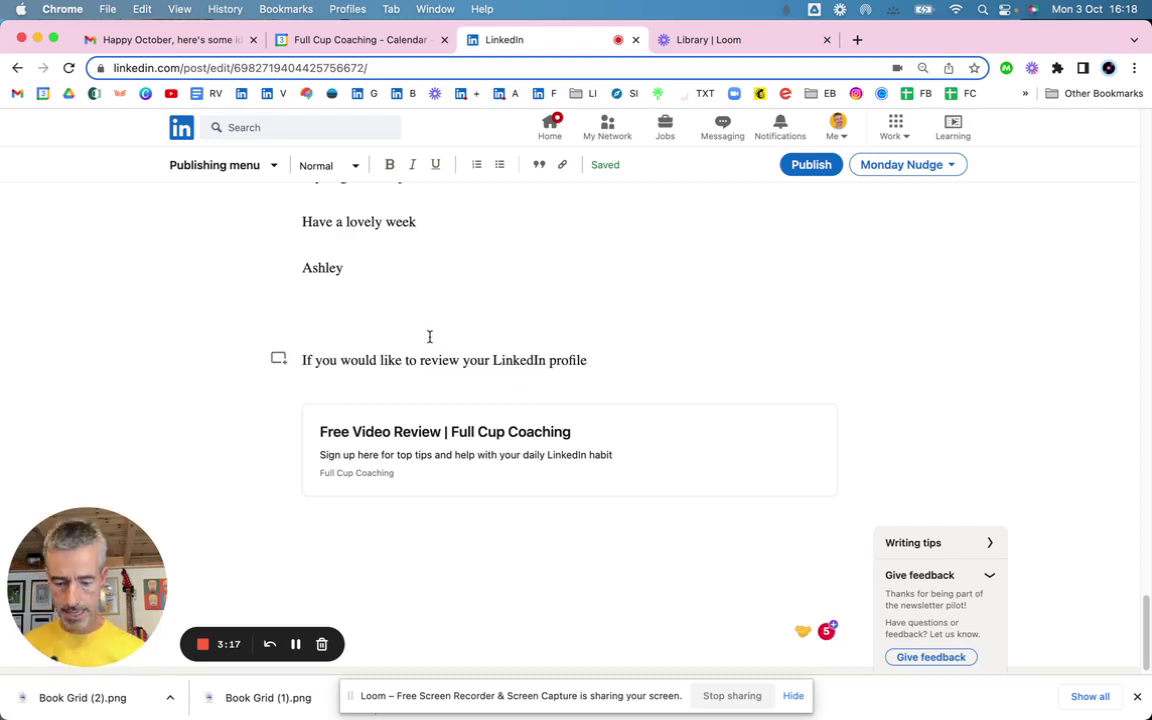
pyautogui.write('me')
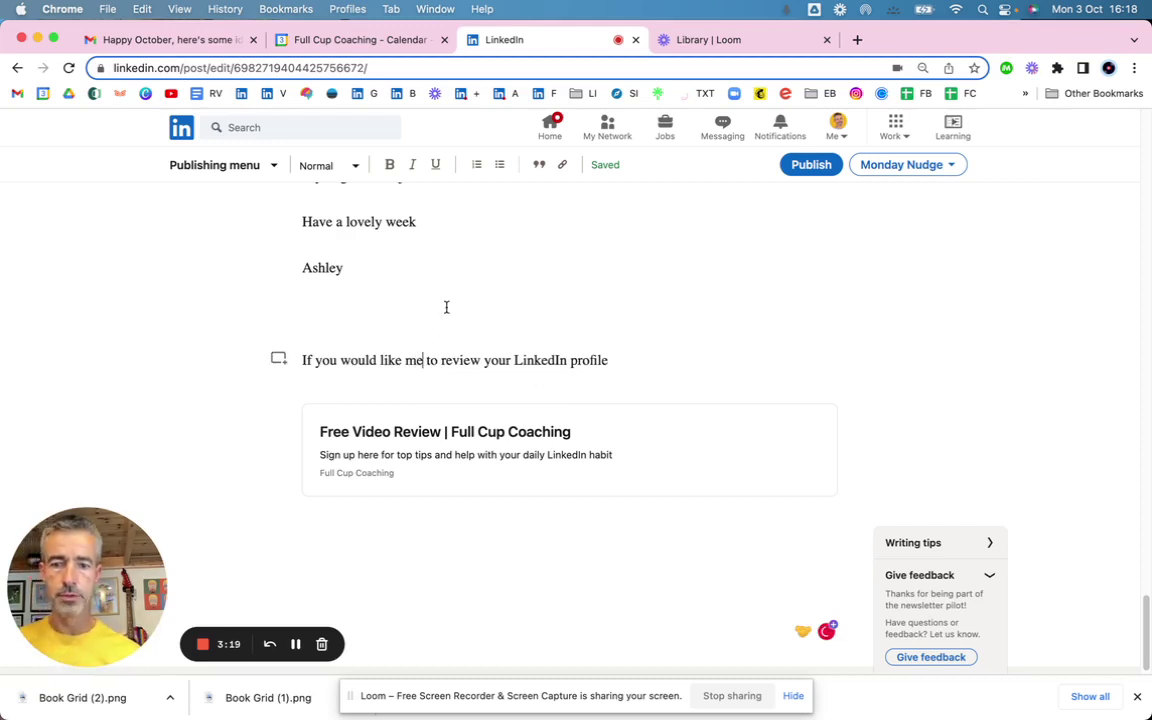
pyautogui.click(609, 358)
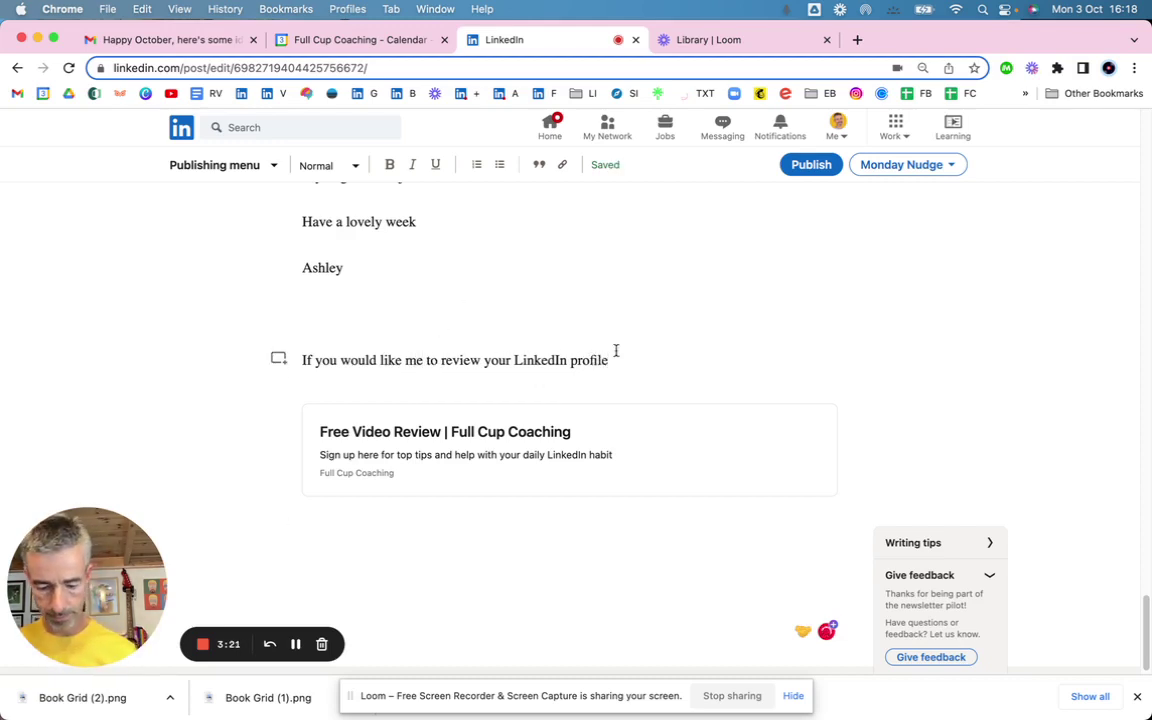
pyautogui.write('.  Pleass')
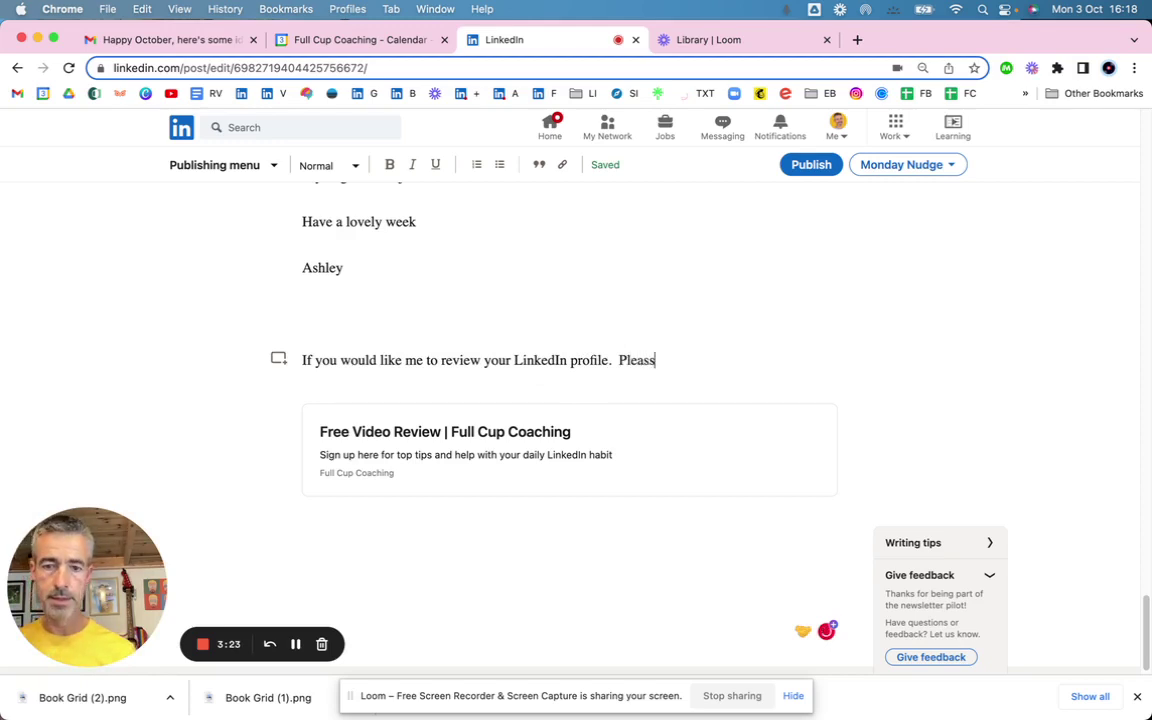
pyautogui.write('e Hit')
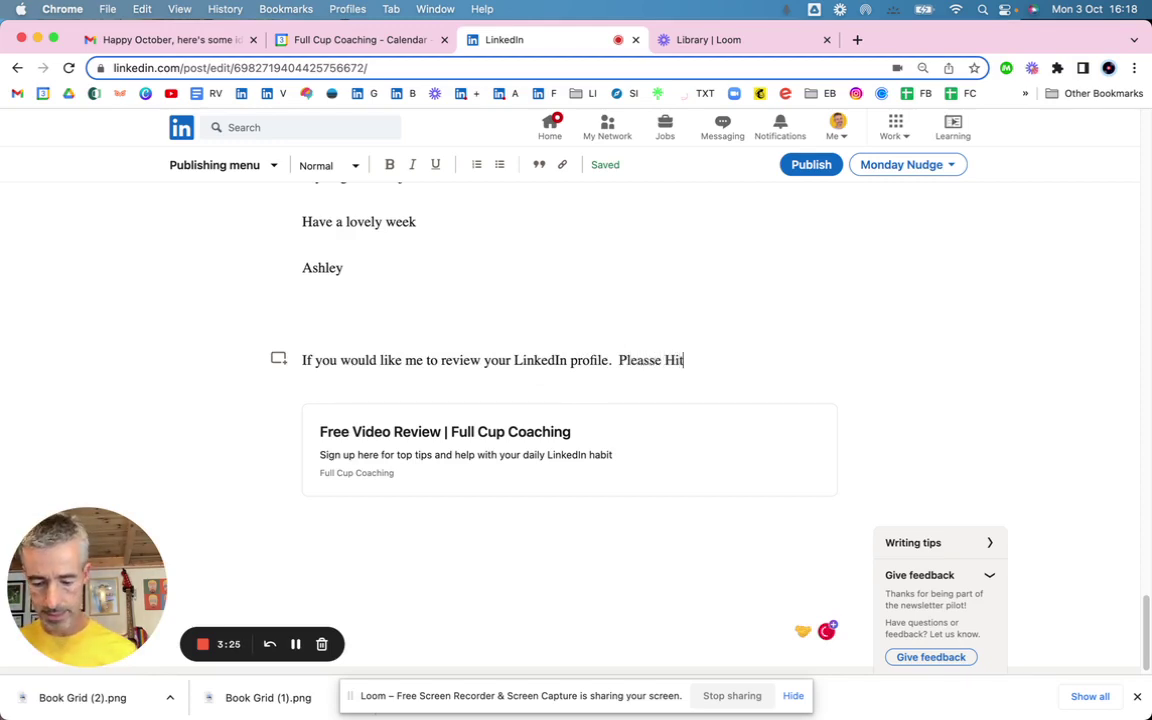
pyautogui.write(' the button ')
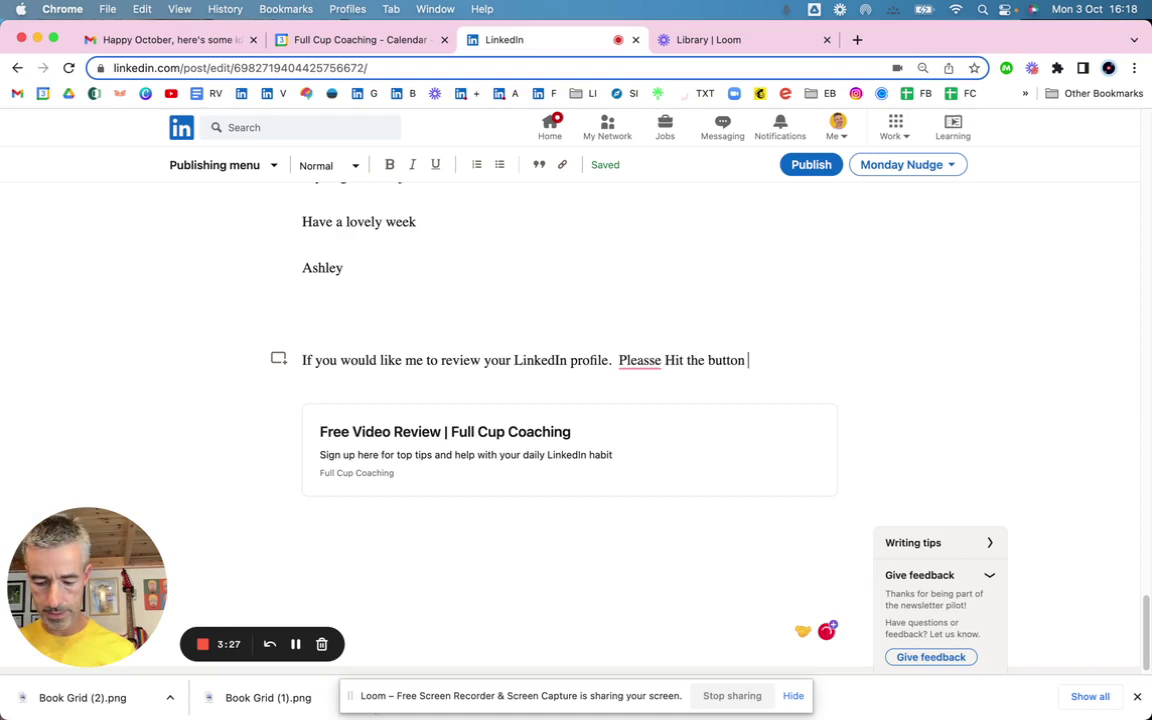
pyautogui.write('below')
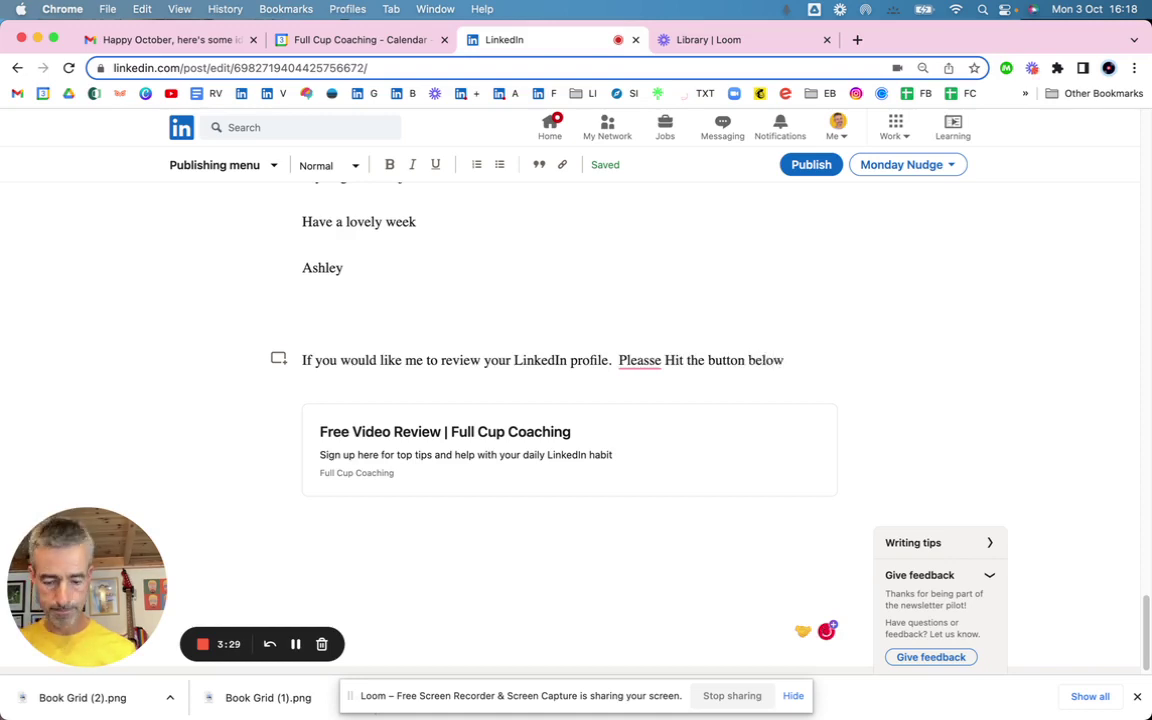
pyautogui.write('.')
pyautogui.moveTo(653, 366)
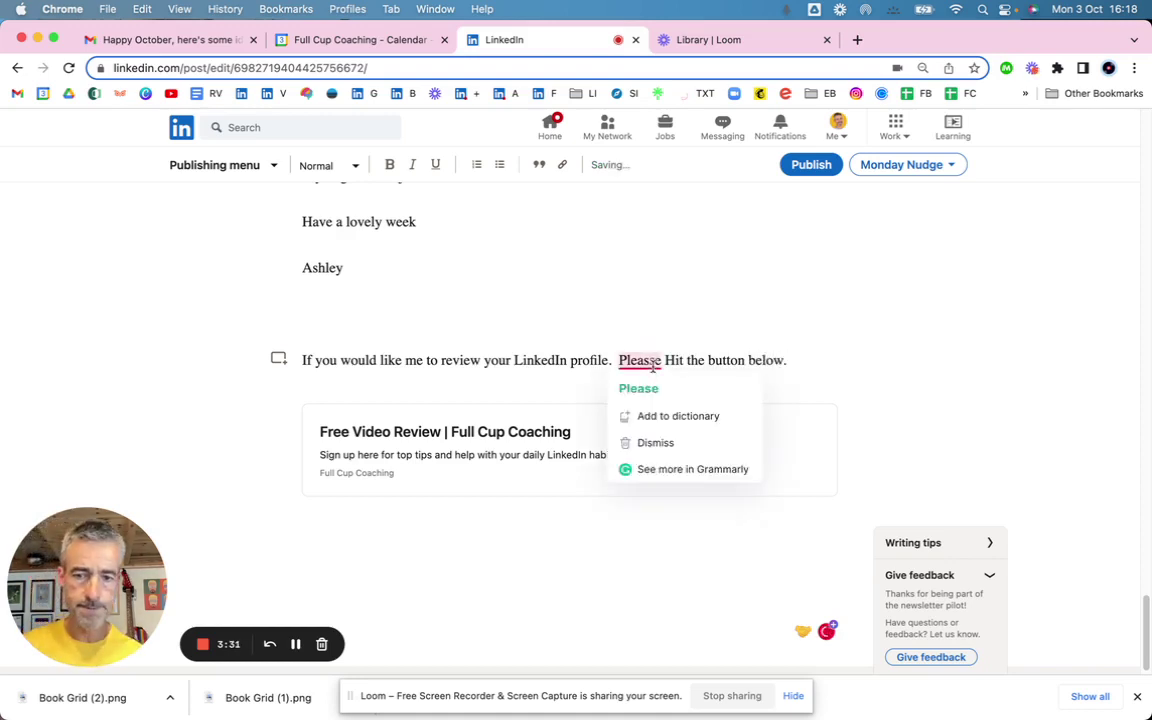
pyautogui.click(645, 388)
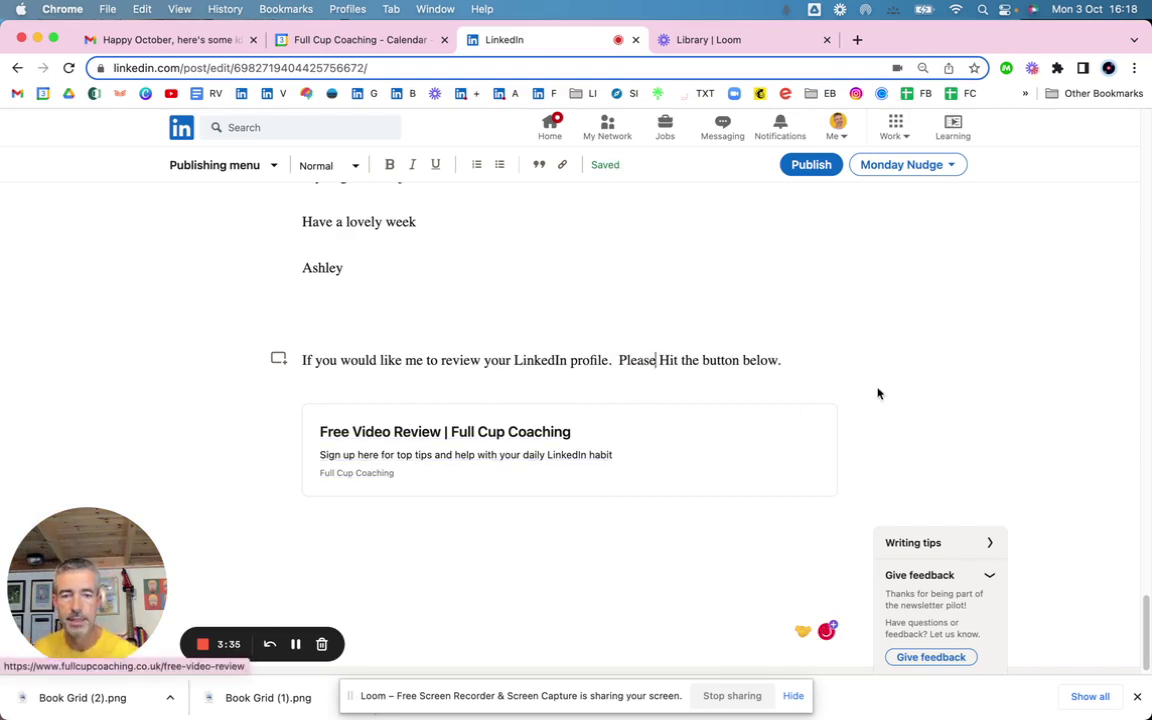
pyautogui.scroll(-1, 590, 513)
# - On the empty line below the Free Video Review link card, show the Image/Video/Slides/Links/Snippet insert bar
pyautogui.click(586, 512)
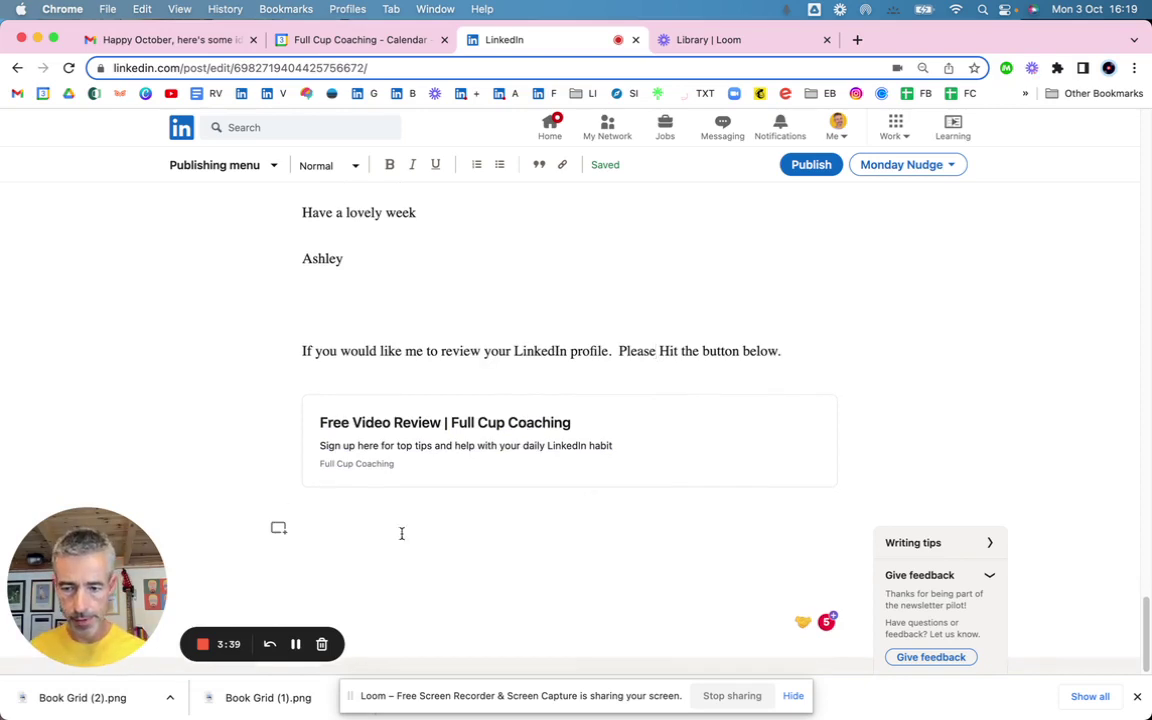
pyautogui.click(278, 528)
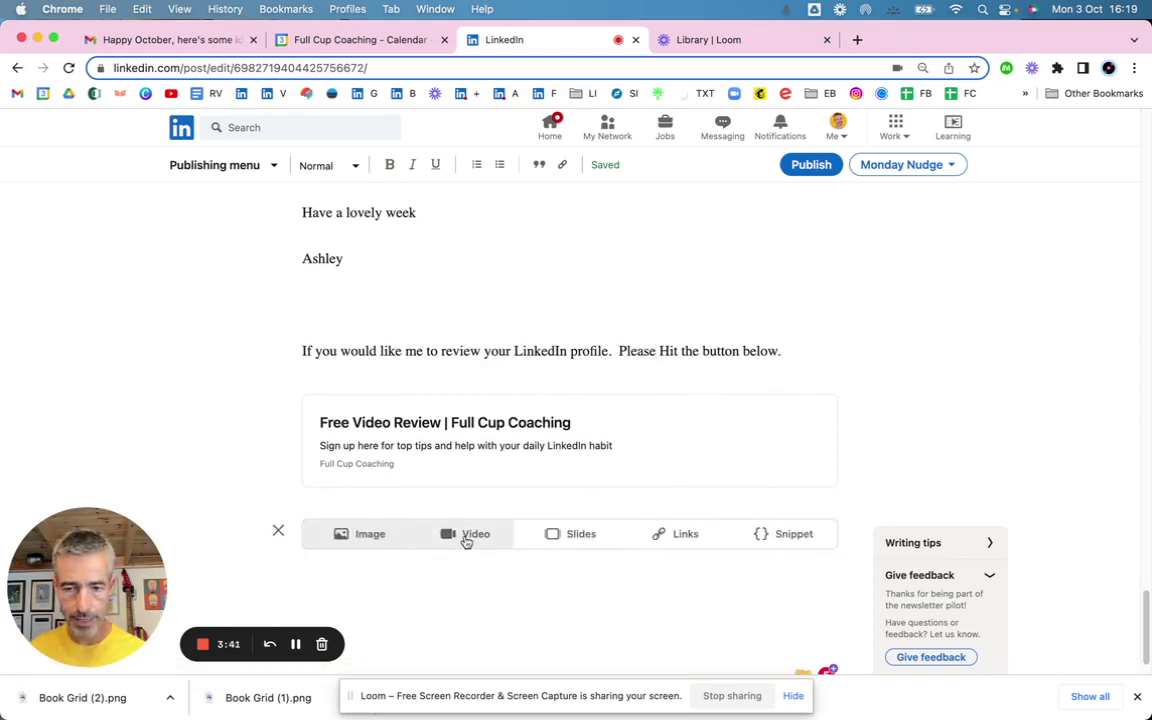